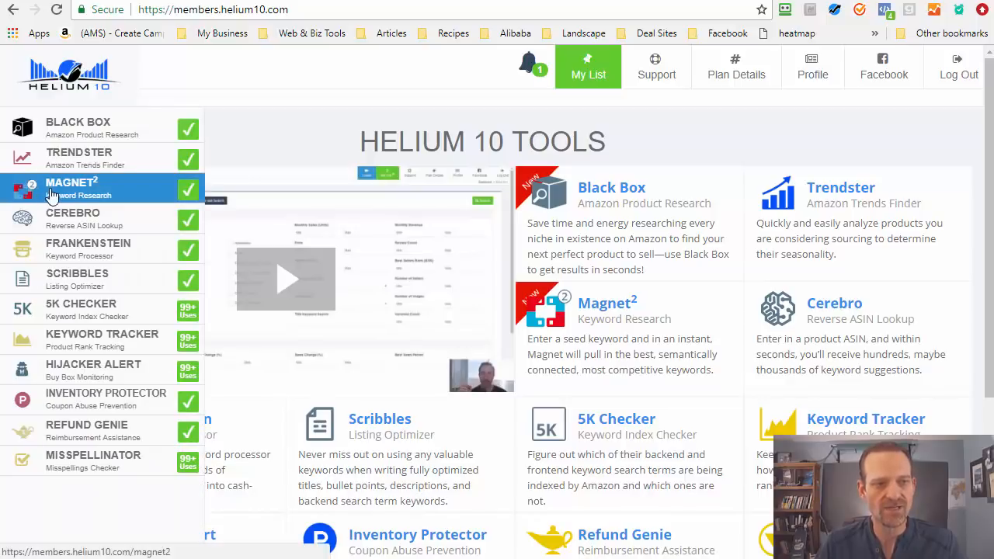
Open the Magnet keyword research tool.
click(74, 190)
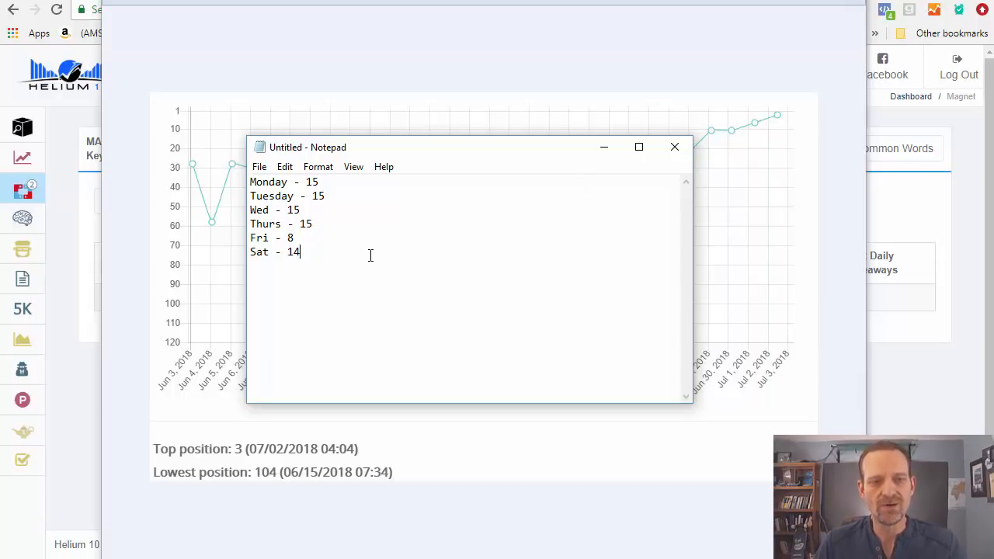
Review the Monday to Saturday daily counts in the Notepad note and minimize its window.
drag(301, 183, 327, 184)
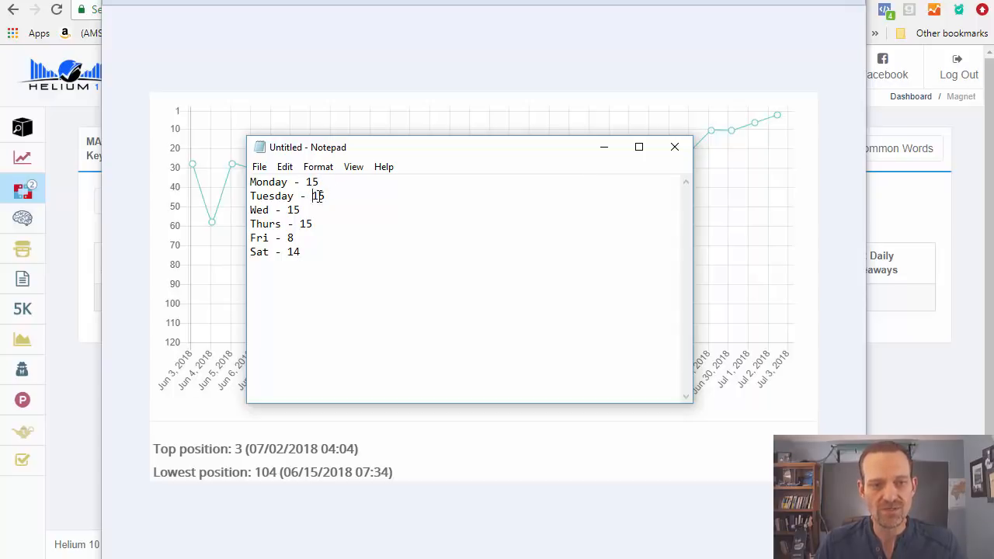
double_click(319, 195)
click(307, 210)
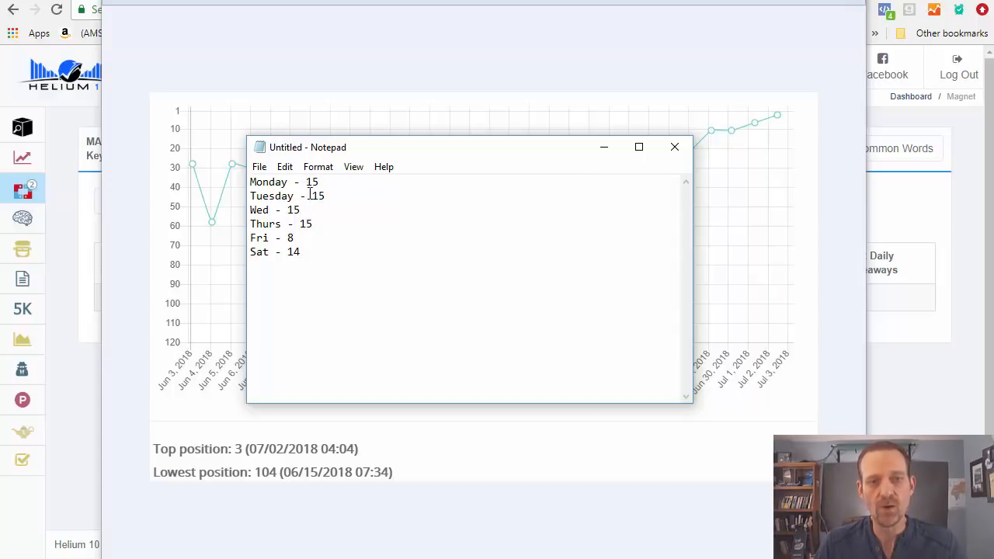
click(602, 149)
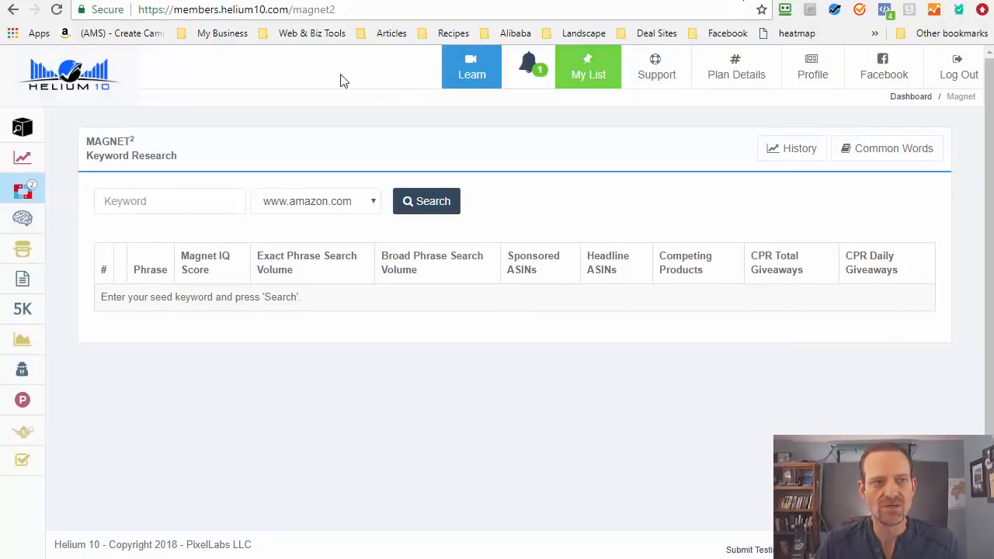
Switch to Amazon Seller Central and list the promotions with Expired status under Manage Your Promotions.
click(104, 1)
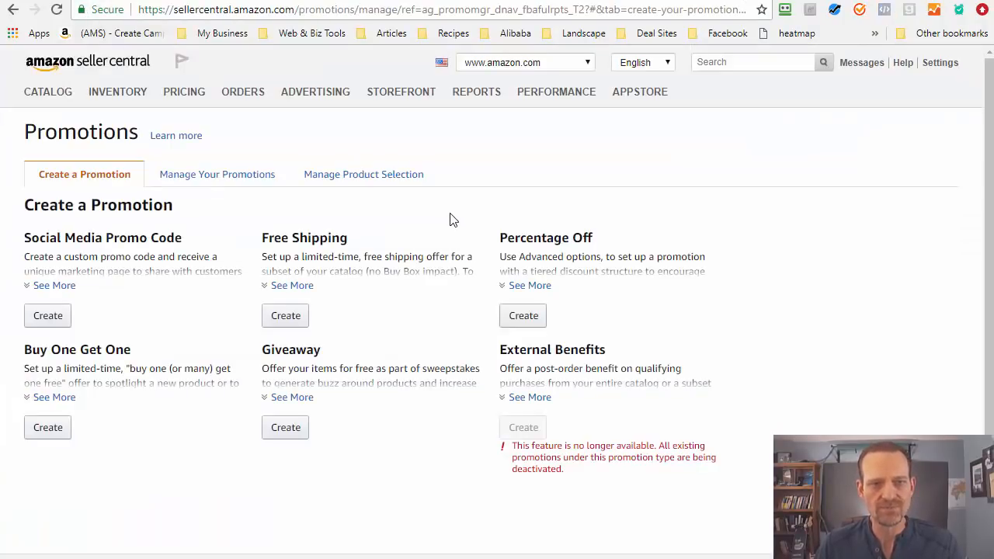
mouse_move(322, 100)
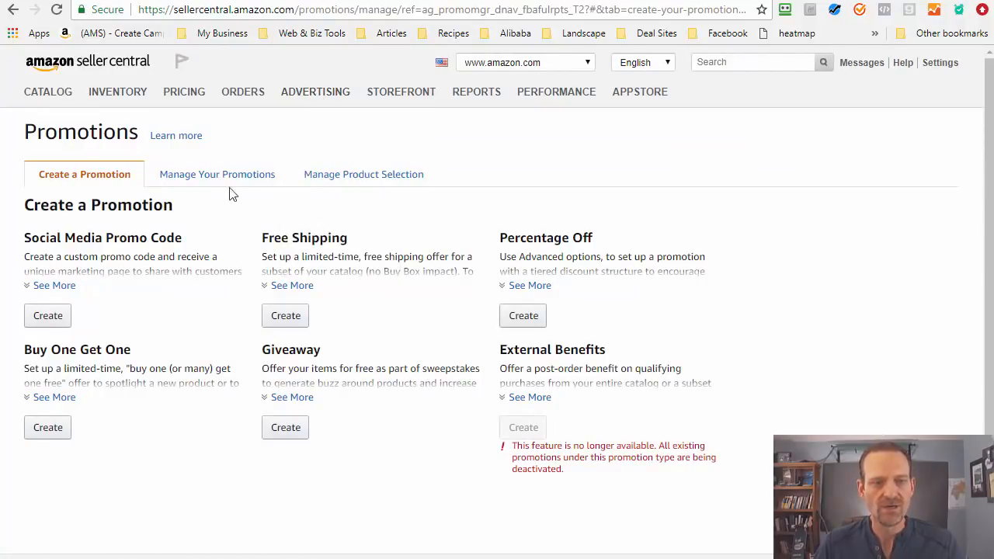
click(205, 177)
click(270, 248)
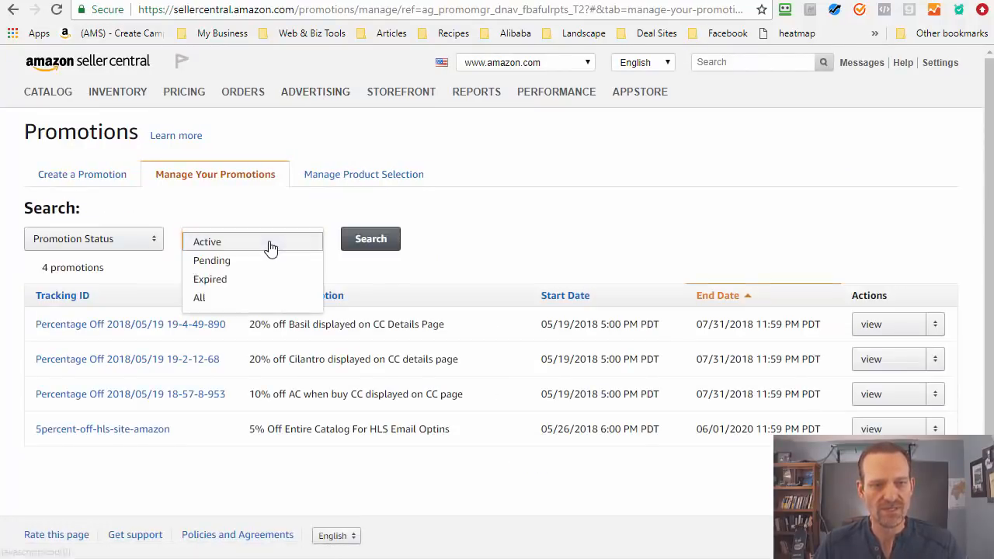
click(271, 279)
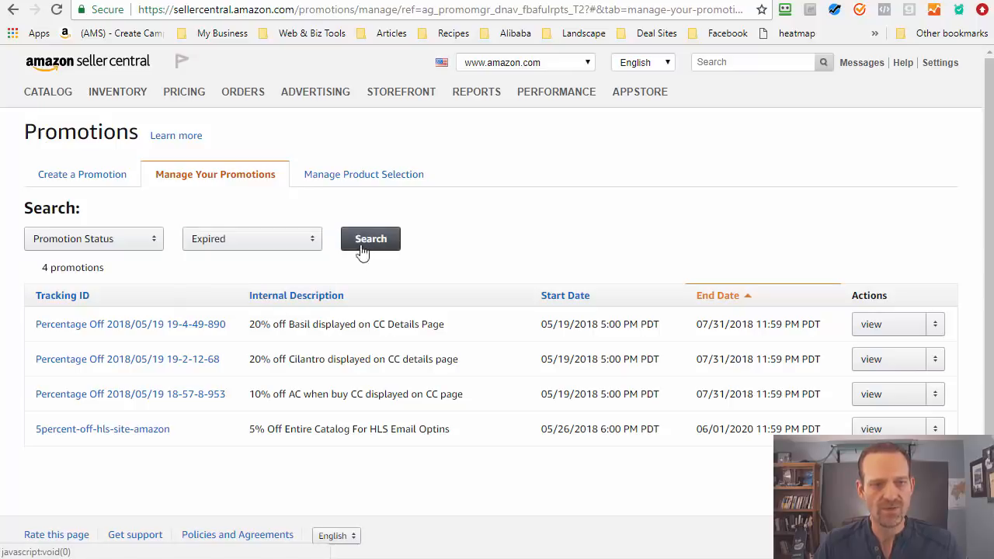
click(377, 242)
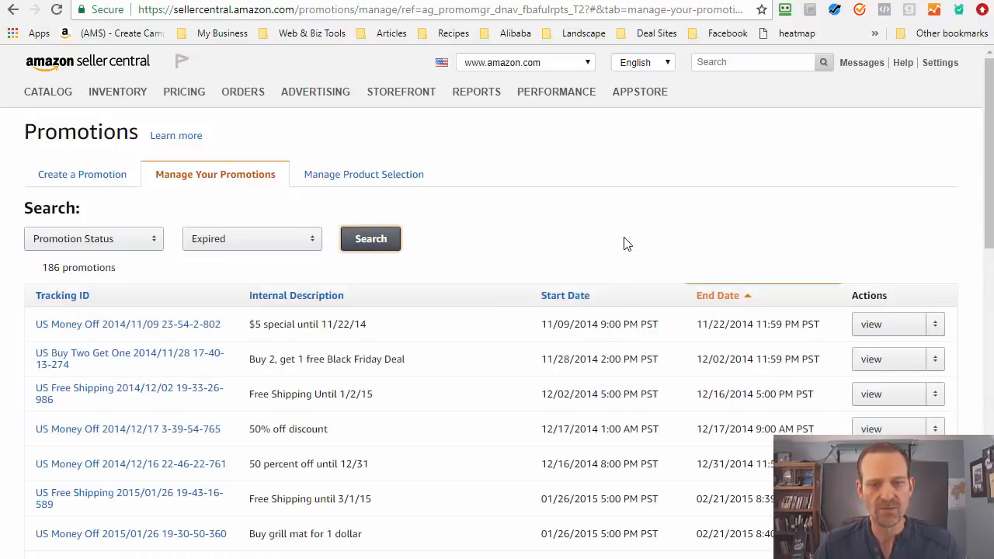
Sort the expired promotions by start date, newest first, and open the promotion hch-coupons-81off-63018.
click(572, 295)
scroll(572, 300, down, 2)
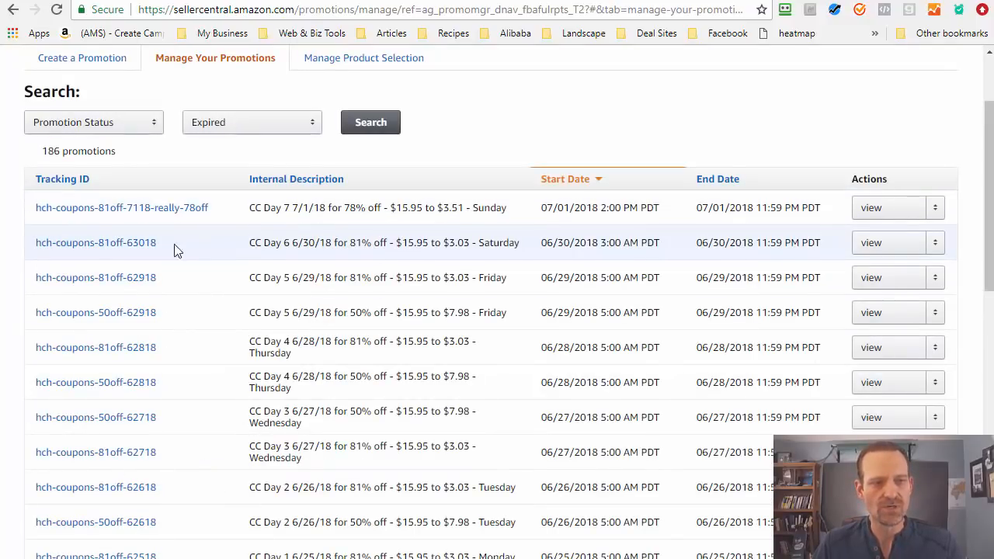
click(136, 245)
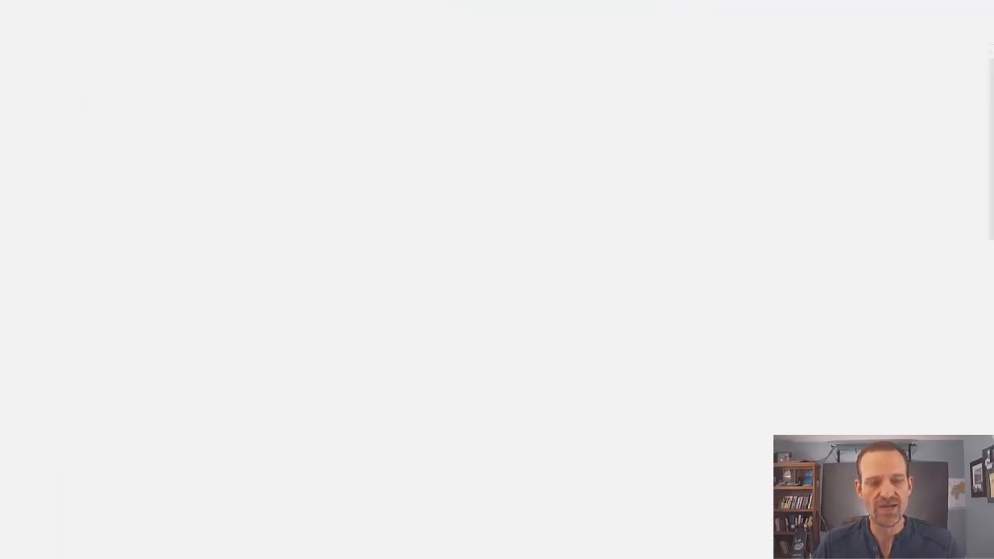
Examine the internal description and tracking ID in the promotion's scheduling details.
scroll(497, 279, down, 4)
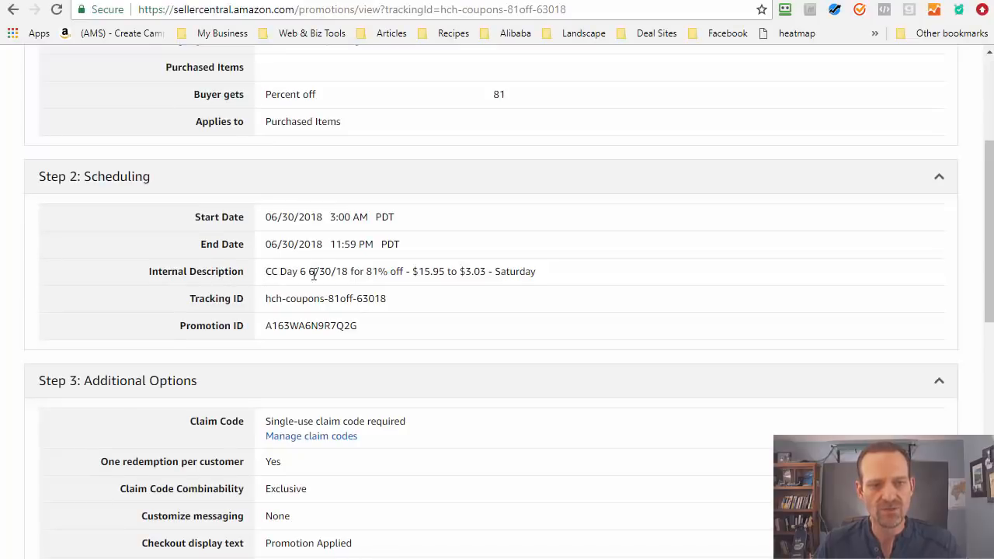
drag(266, 271, 543, 275)
click(508, 272)
click(505, 271)
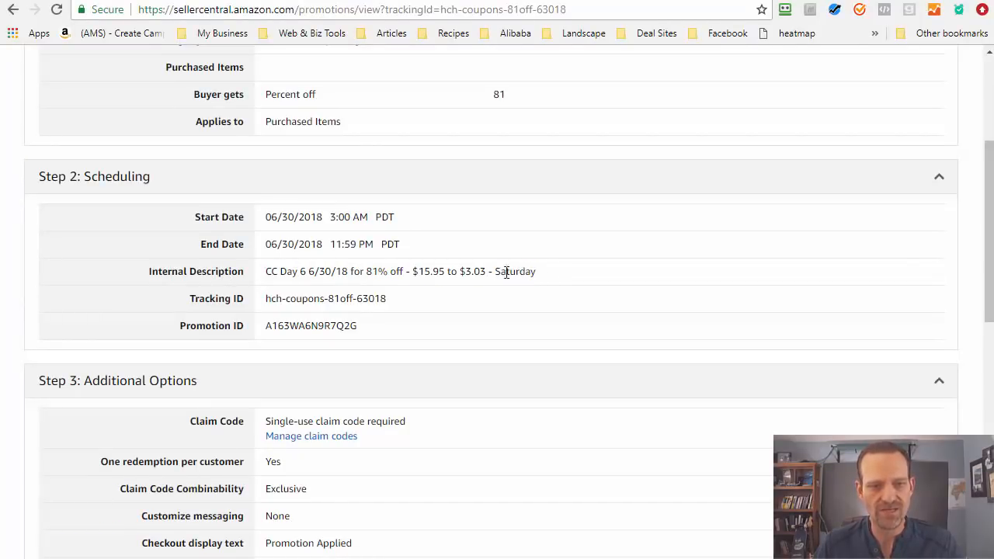
double_click(285, 274)
drag(372, 272, 458, 271)
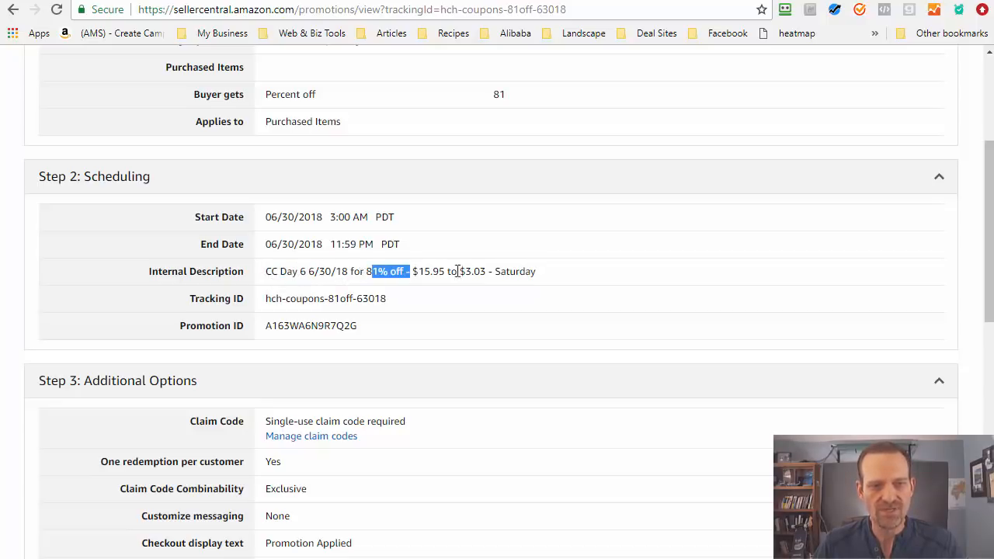
click(459, 271)
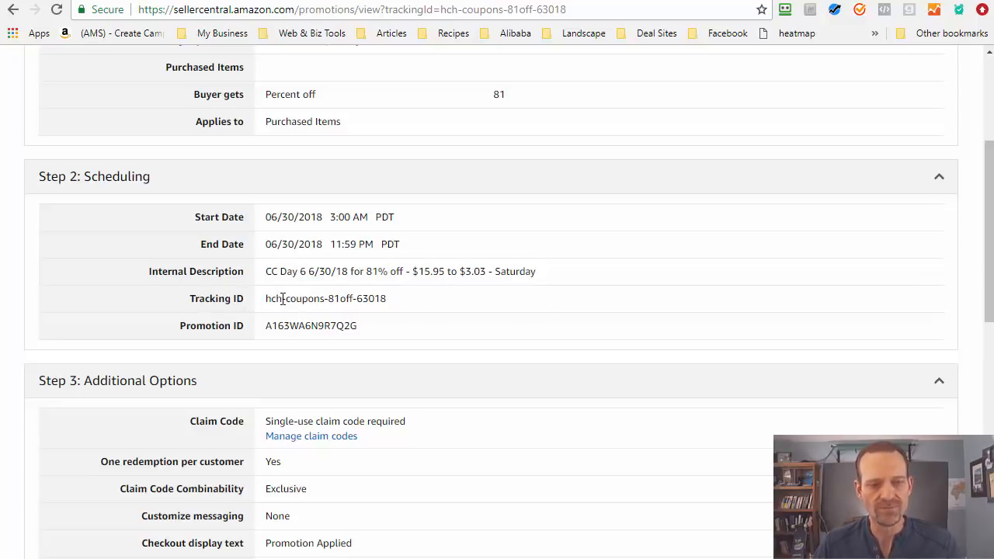
drag(266, 298, 393, 307)
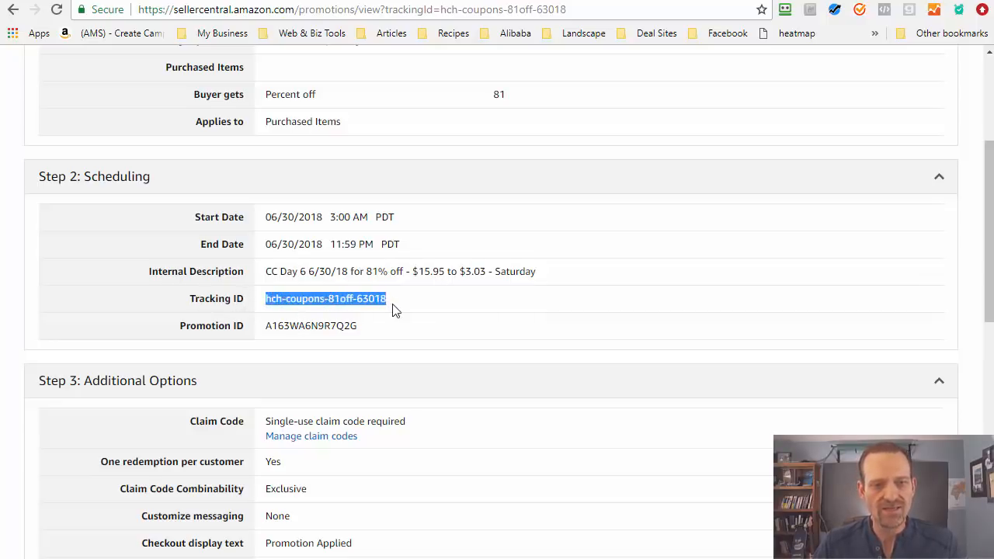
click(397, 303)
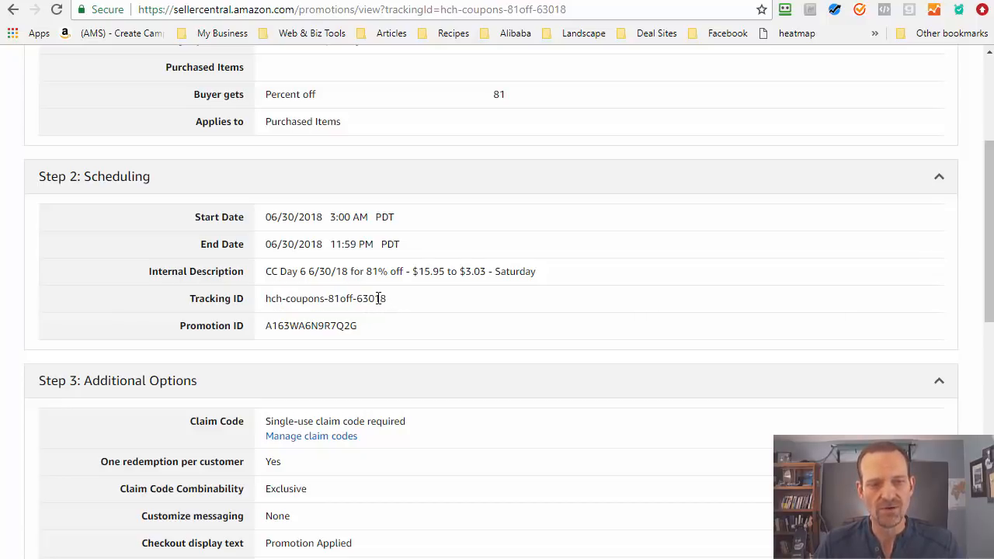
drag(387, 298, 290, 299)
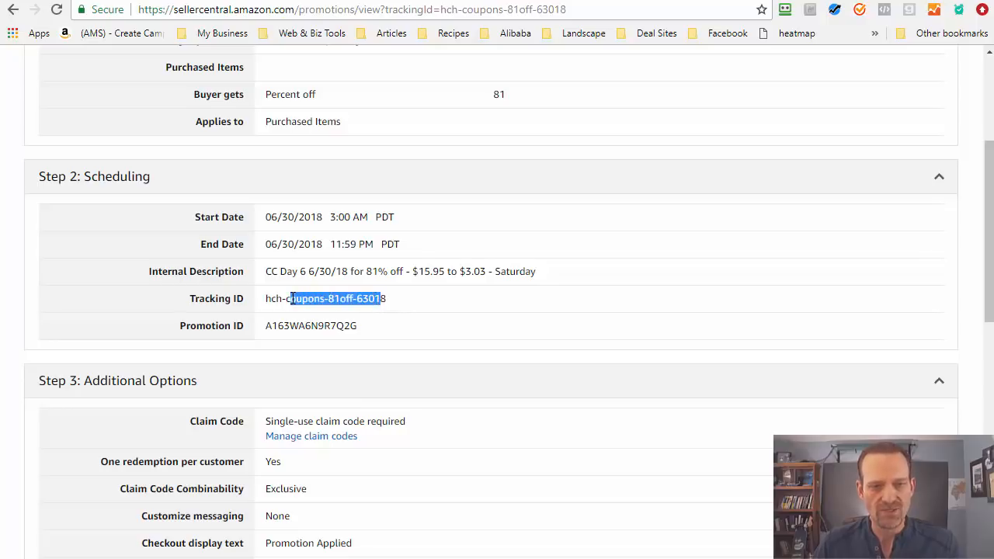
click(311, 315)
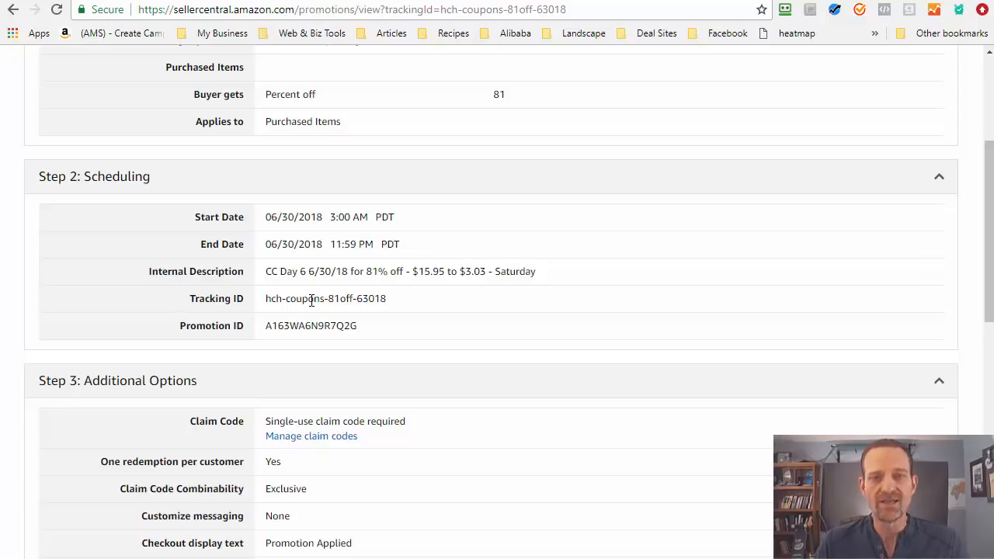
Open the All Orders sales report within the fulfillment reports.
scroll(329, 299, up, 3)
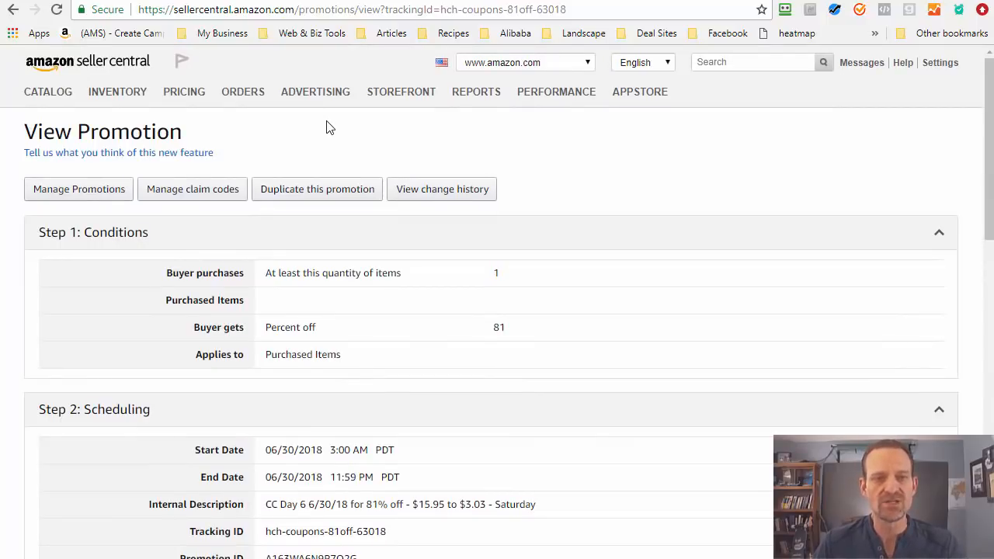
mouse_move(494, 89)
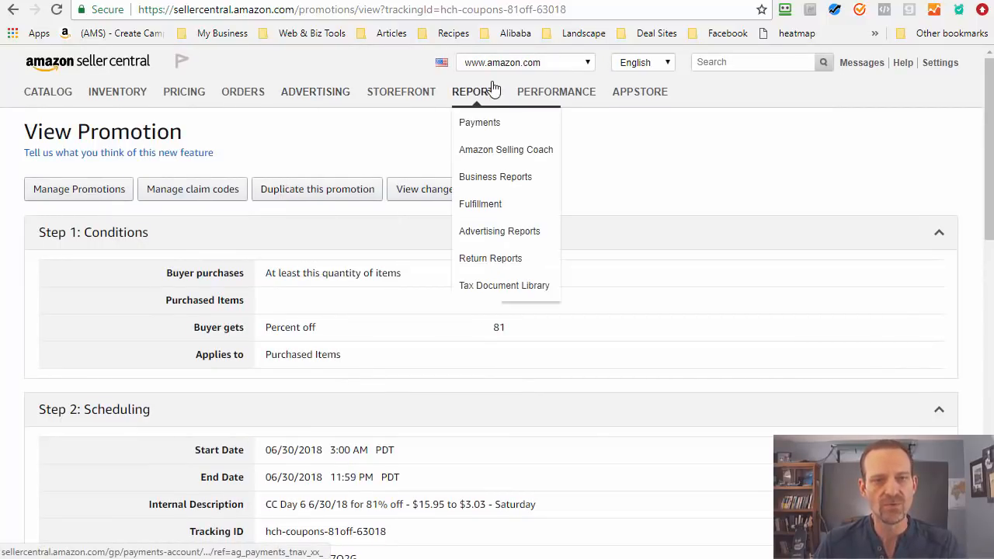
click(489, 207)
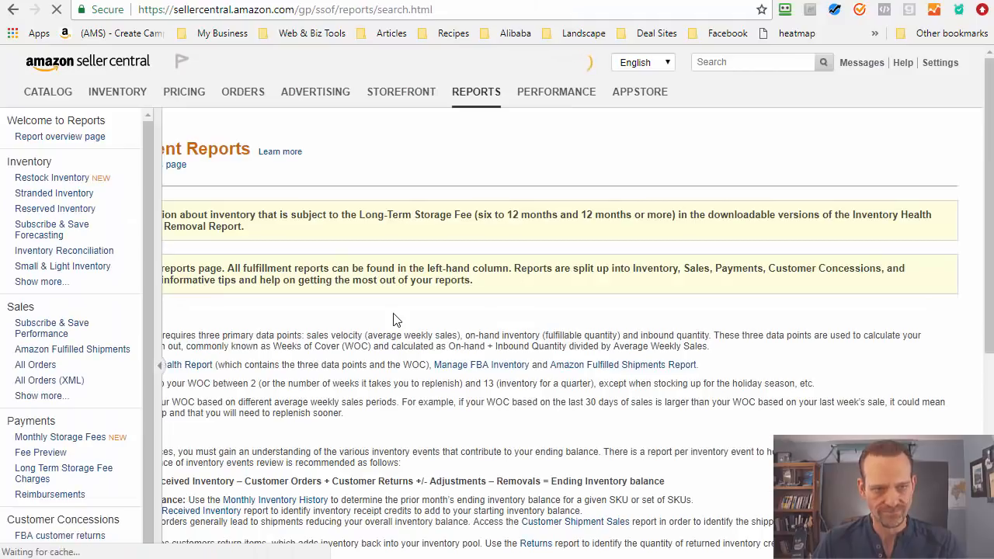
click(35, 365)
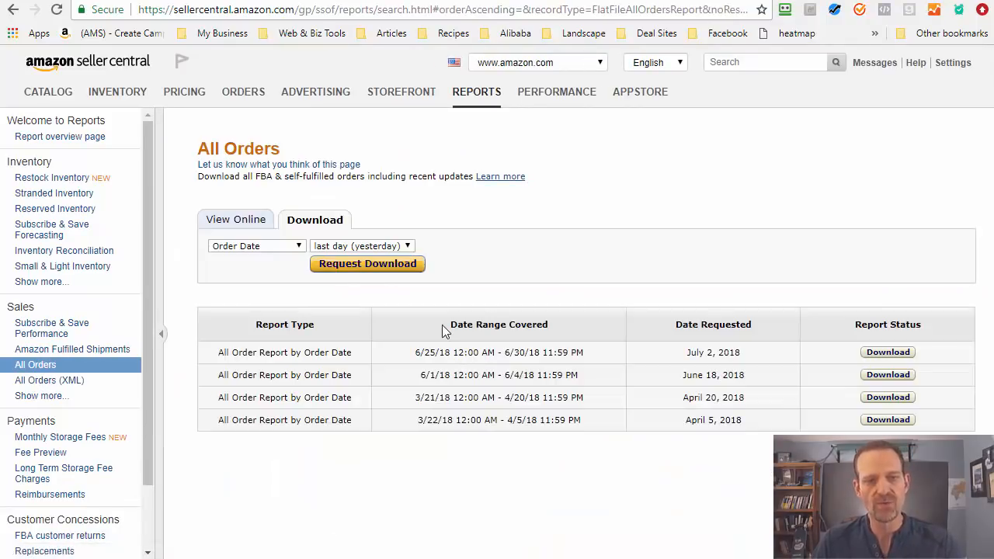
Set the report download to exact order dates from 06/25/2018 to 06/30/2018 and check the date range of the report requested July 2, 2018.
click(403, 246)
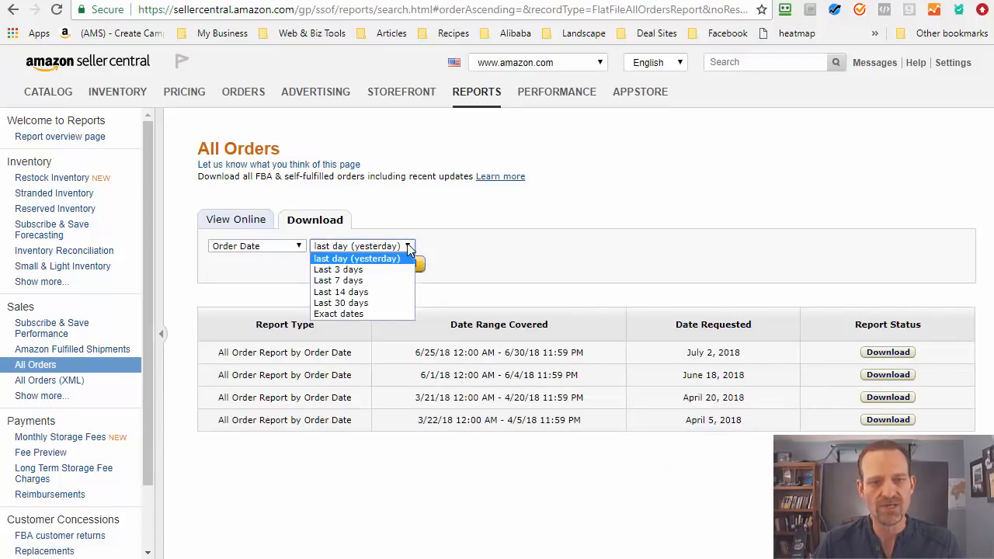
click(375, 312)
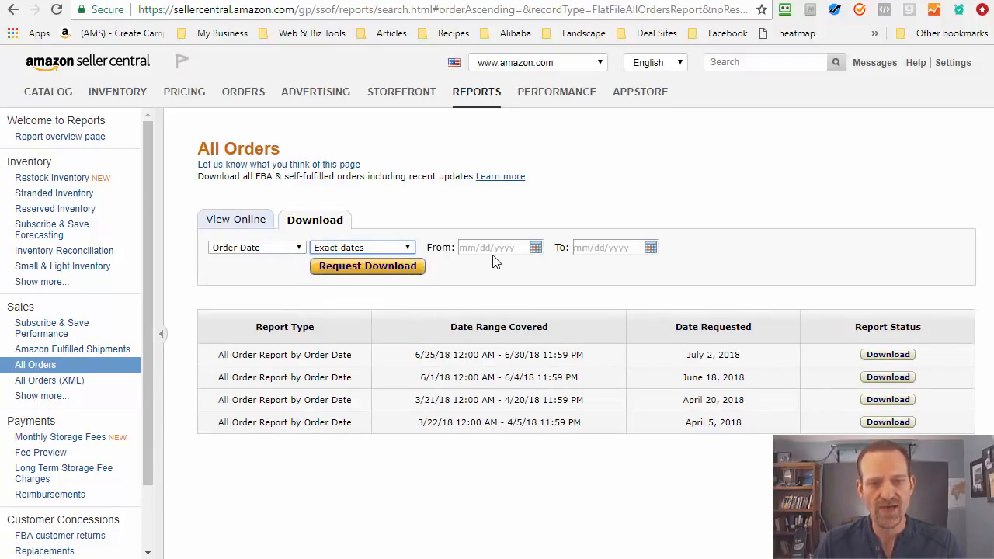
click(527, 247)
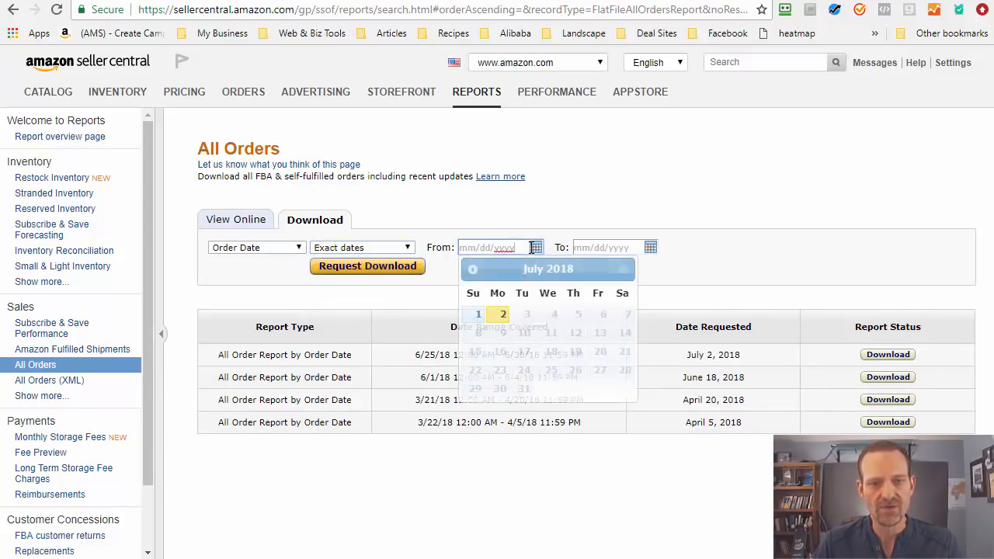
click(472, 269)
click(500, 388)
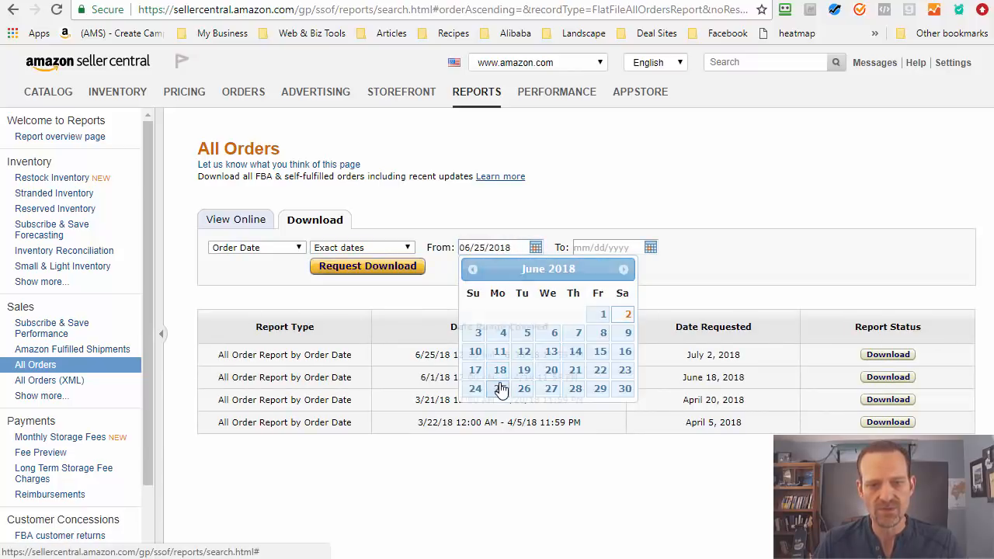
click(648, 248)
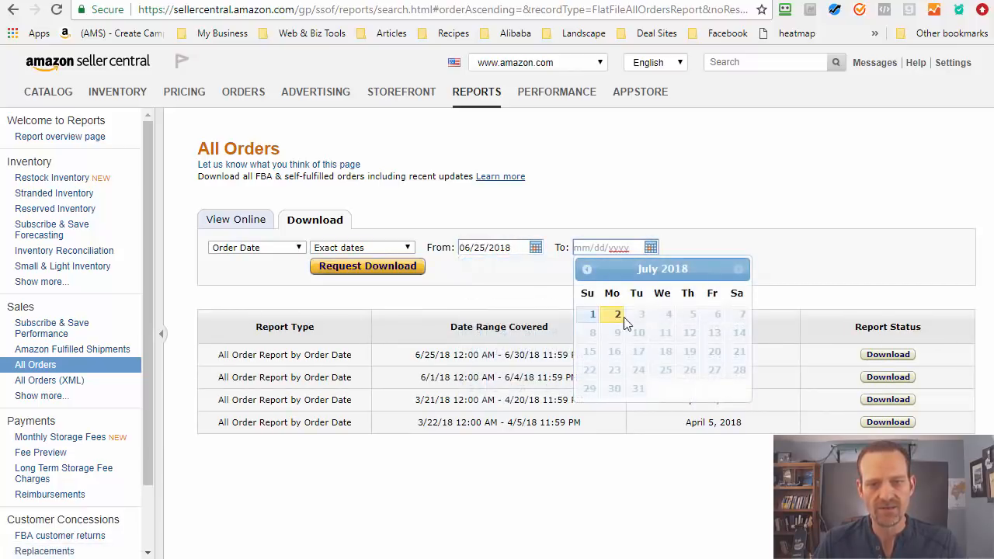
click(587, 268)
click(739, 388)
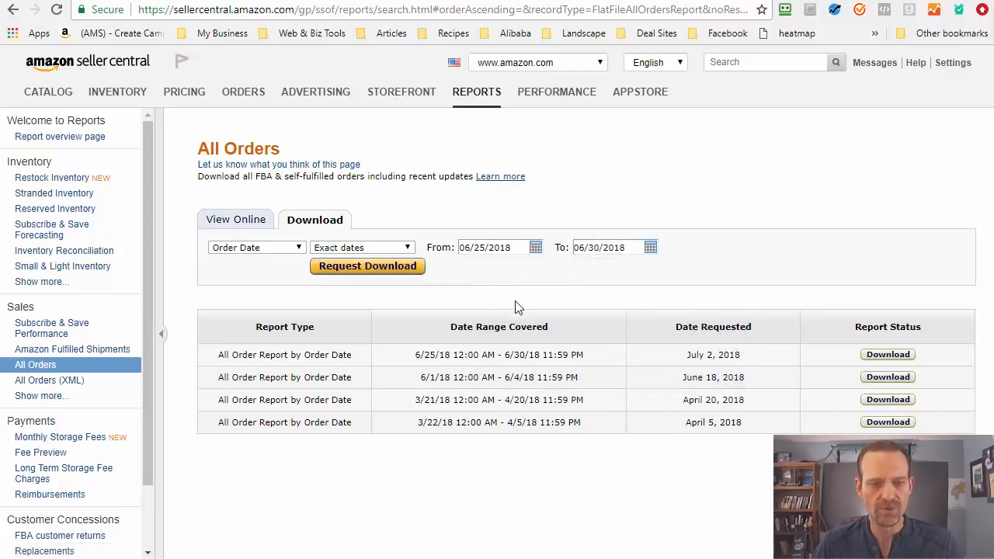
drag(450, 354, 571, 358)
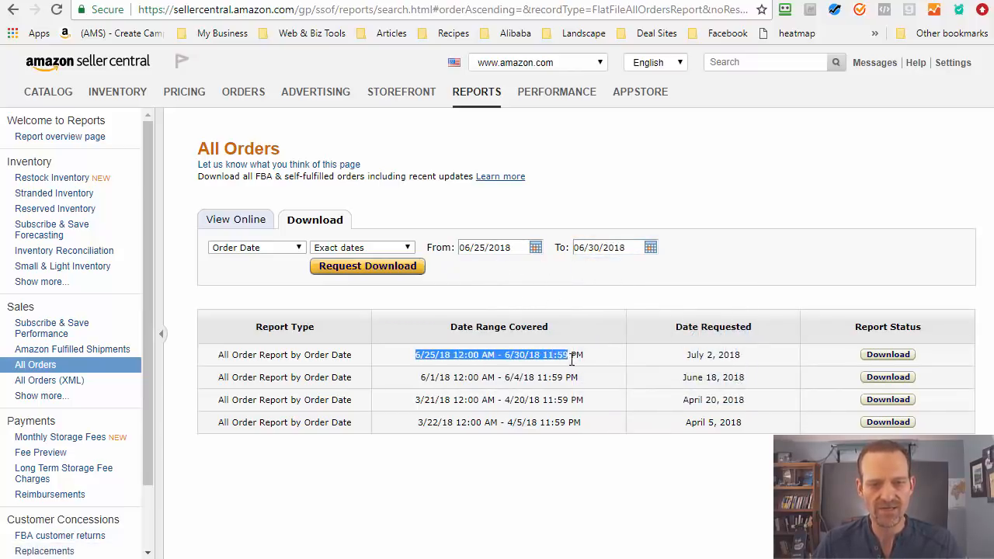
click(584, 351)
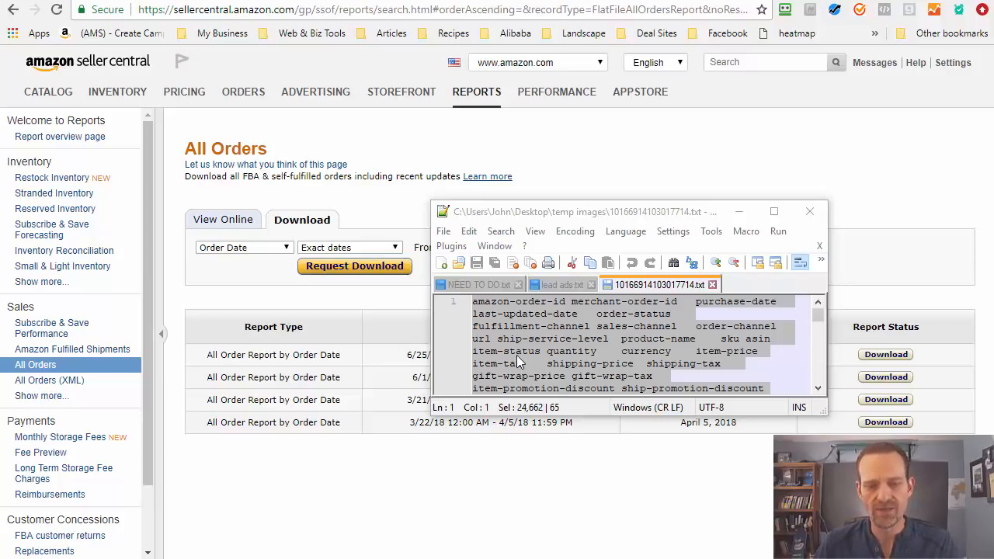
Select all text of the downloaded orders report in Notepad++ and minimize the editor window.
click(563, 331)
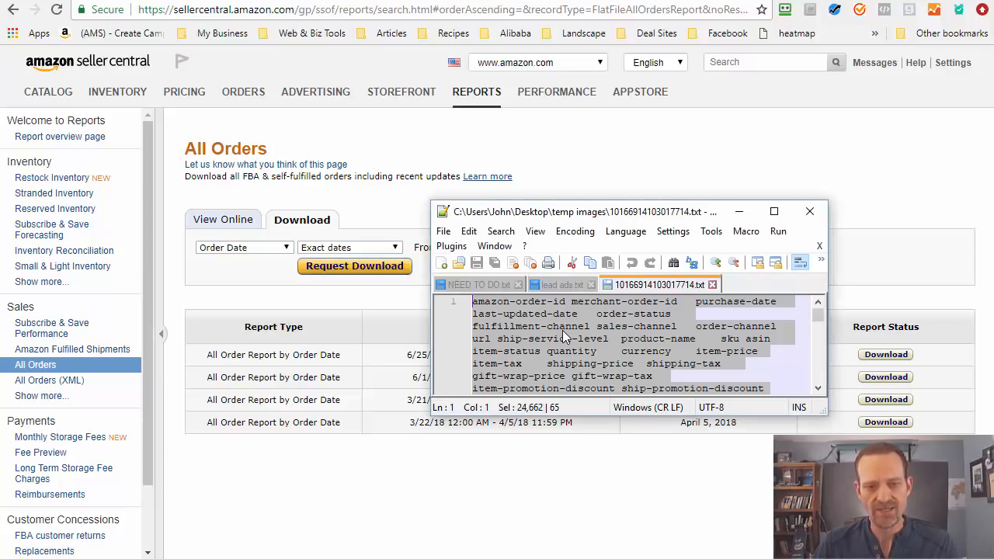
key(ctrl+a)
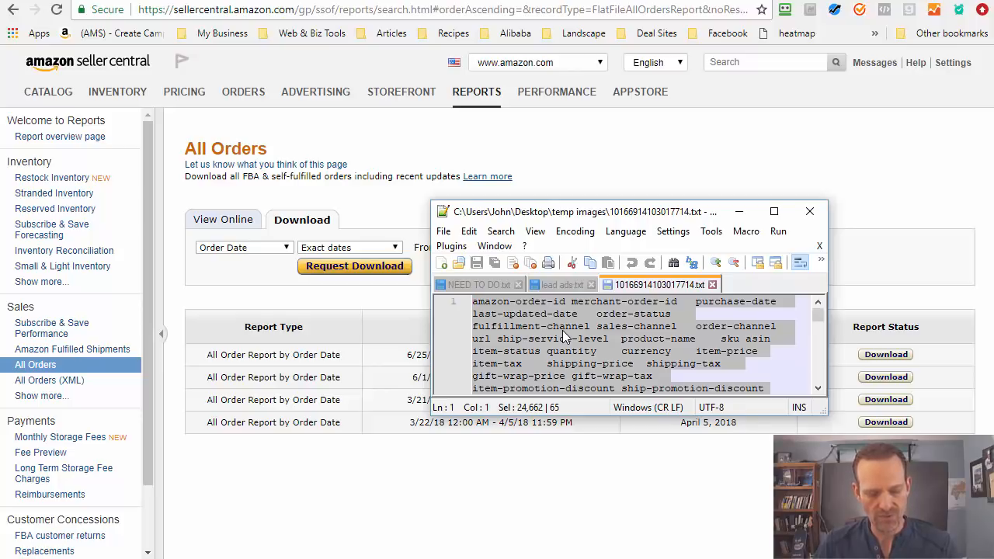
click(736, 215)
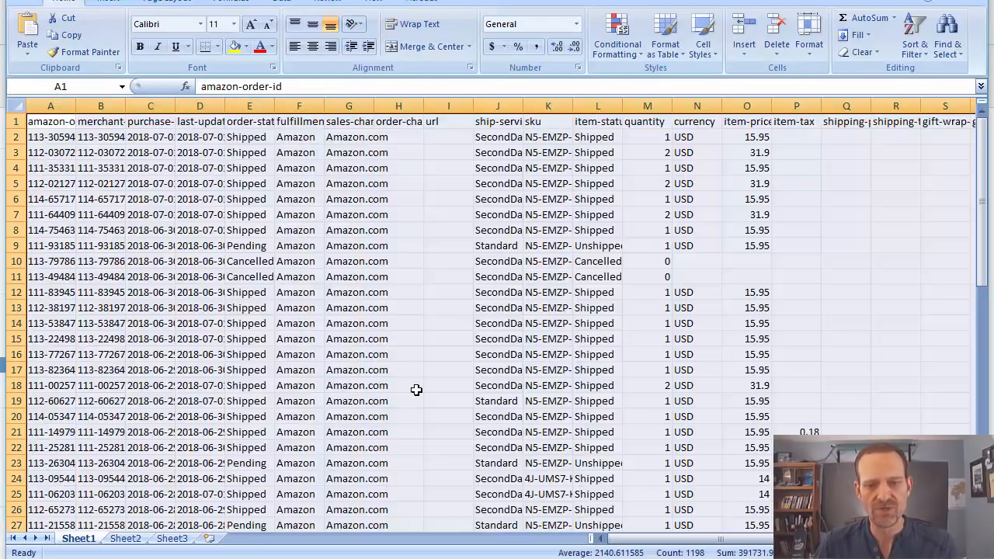
Check the promotion-ids column of the pasted orders report for the coupon tracking IDs.
drag(656, 543, 677, 546)
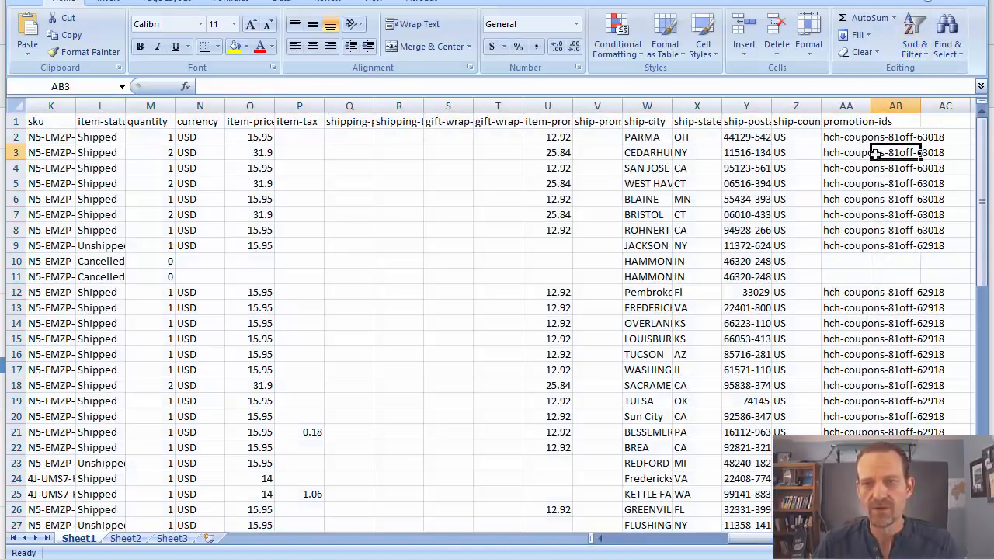
drag(846, 139, 840, 173)
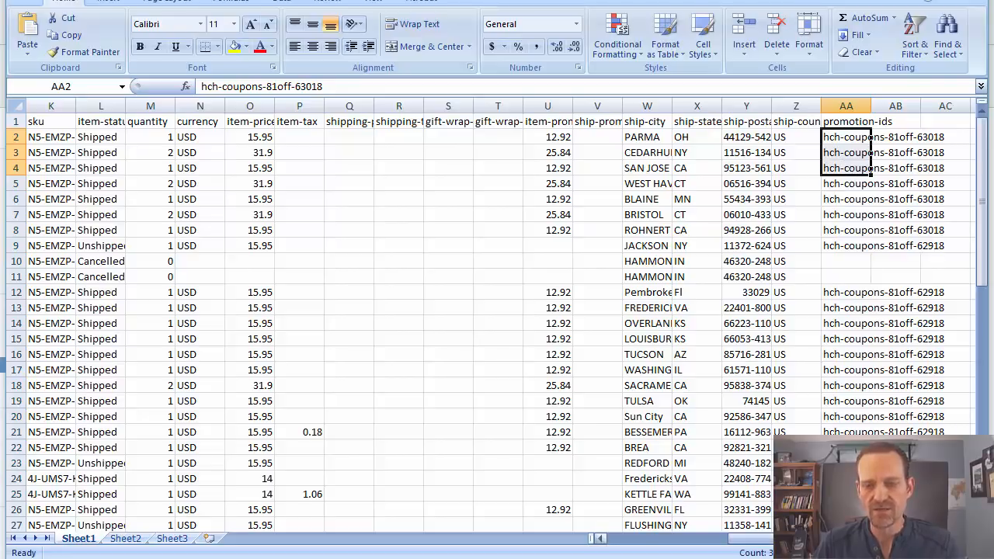
drag(832, 539, 665, 544)
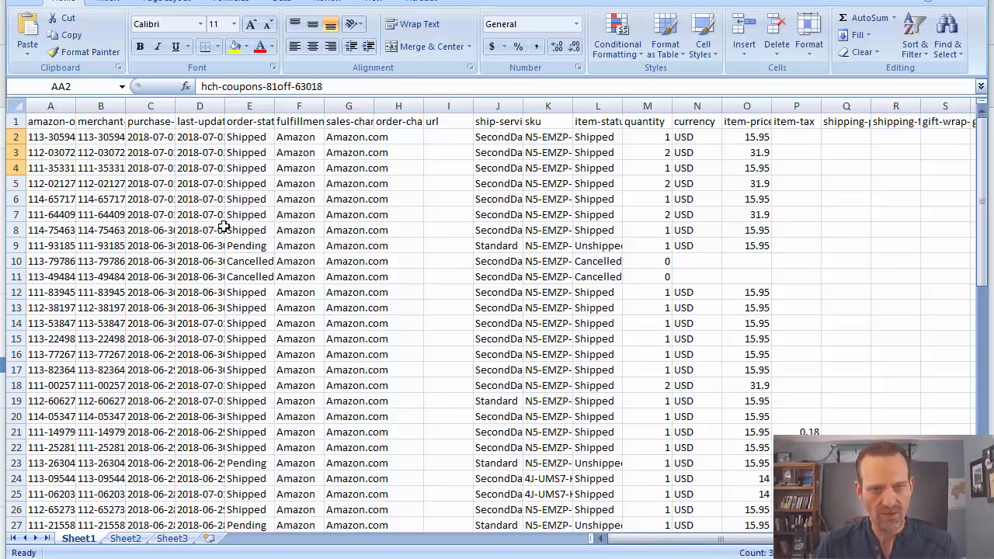
click(240, 2)
click(286, 2)
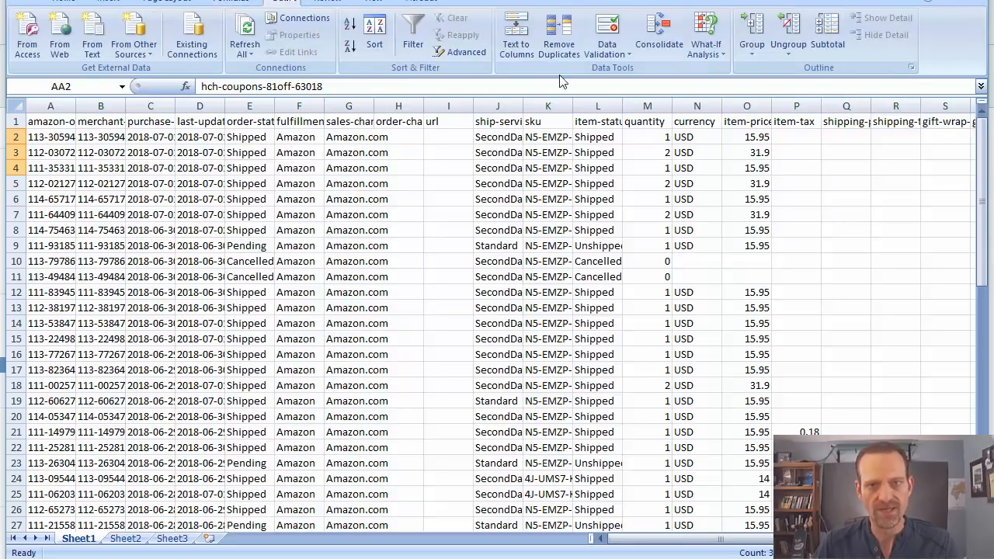
click(415, 39)
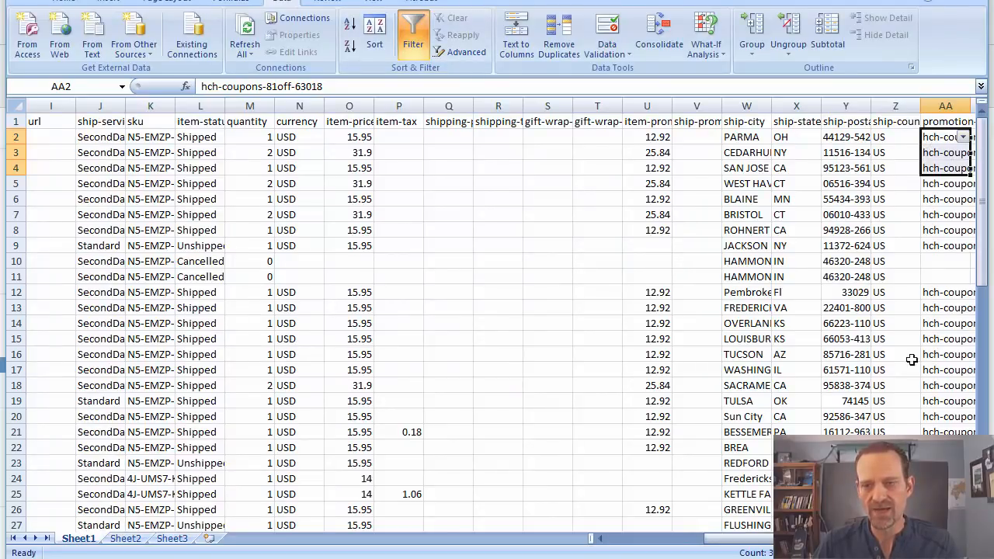
scroll(866, 148, right, 2)
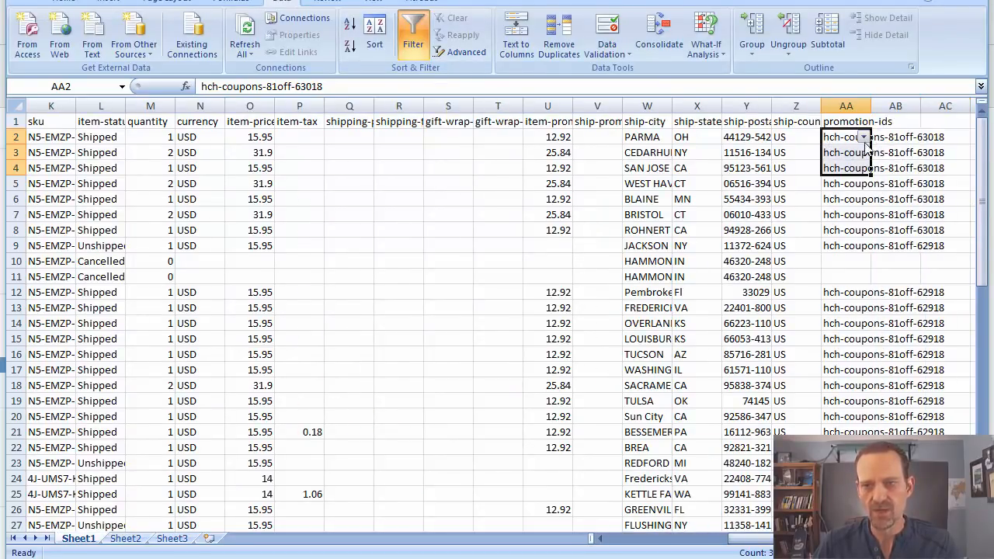
click(855, 164)
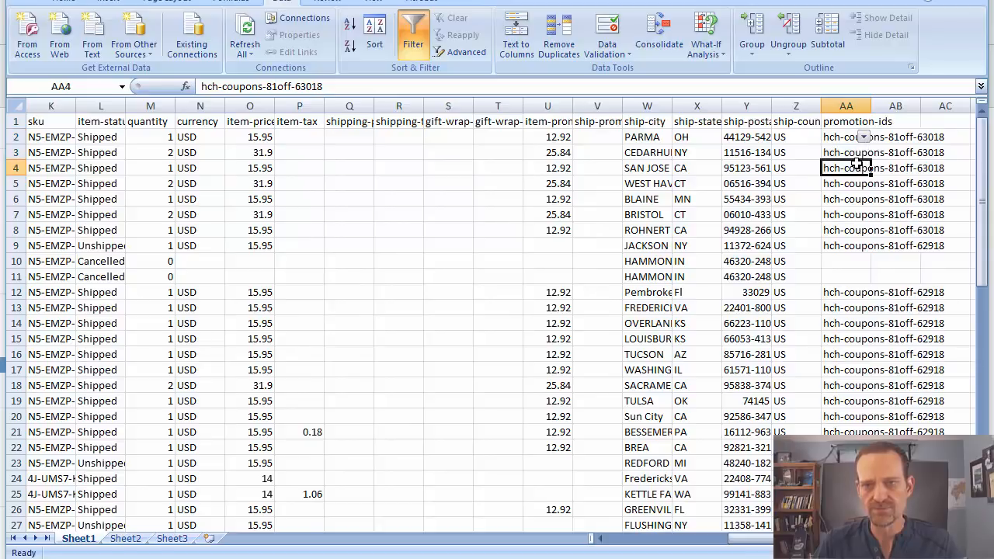
click(535, 179)
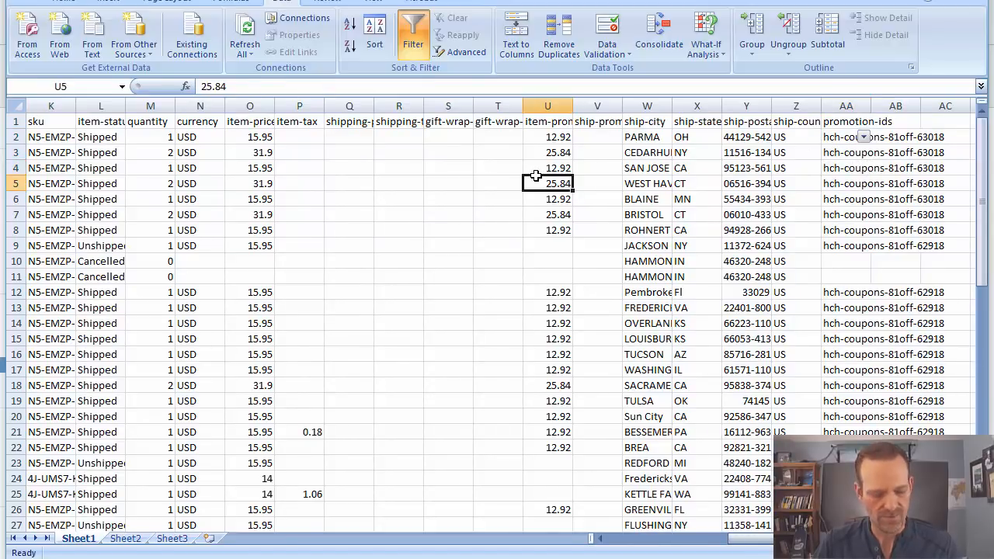
Remove the misplaced filter and apply filters to every column header of the whole orders table.
key(ctrl+a)
click(415, 34)
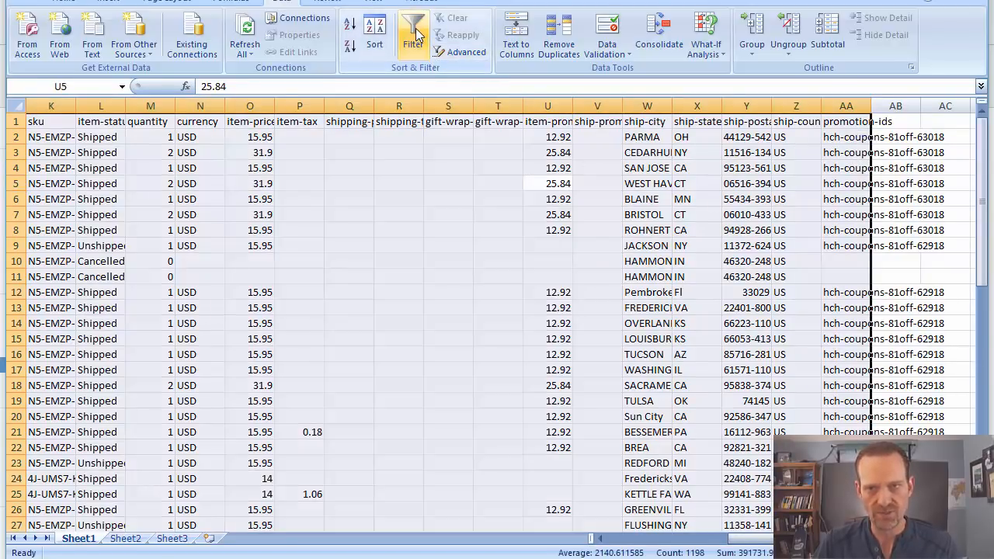
click(419, 35)
Filter the promotion-ids column to values beginning with "hch" and review the filtered orders.
drag(675, 537, 784, 521)
click(864, 121)
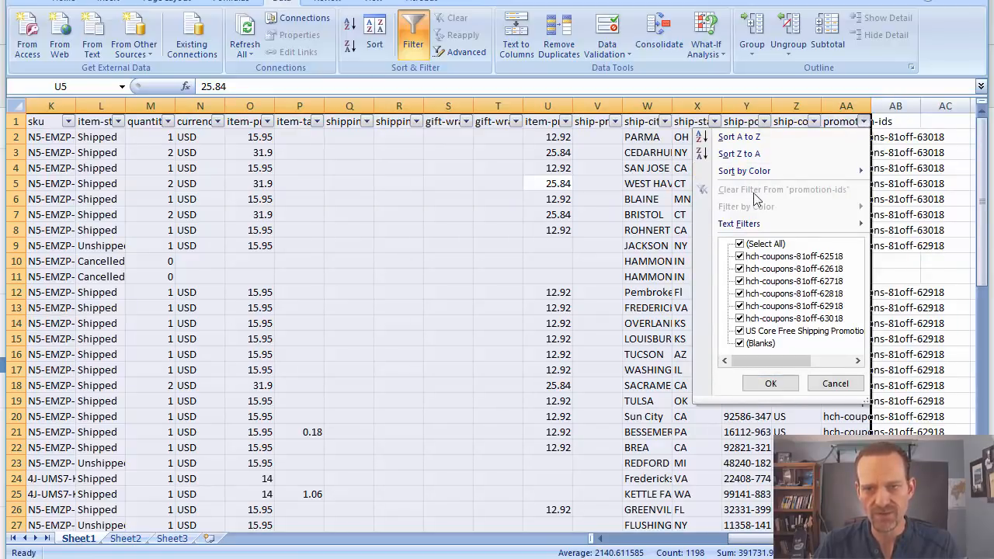
mouse_move(750, 225)
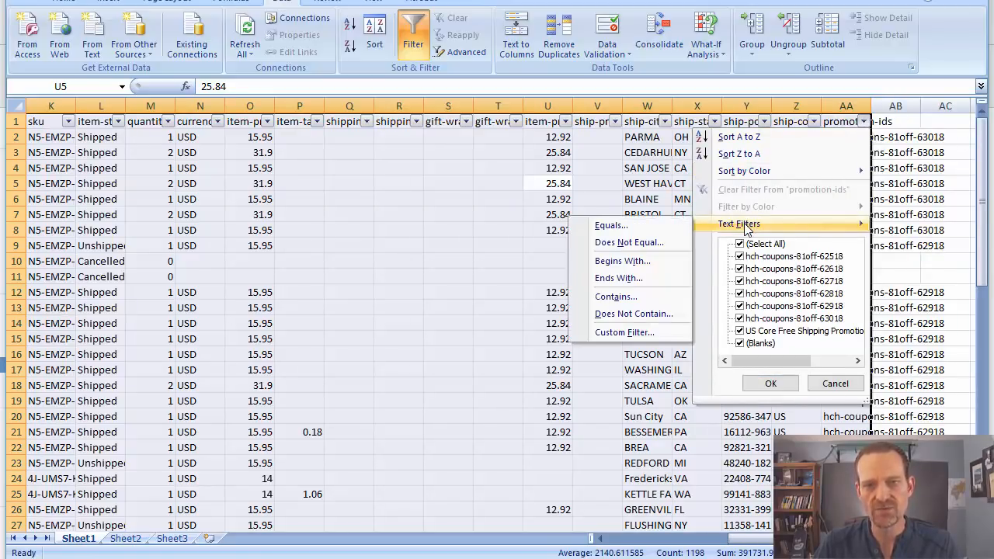
click(620, 262)
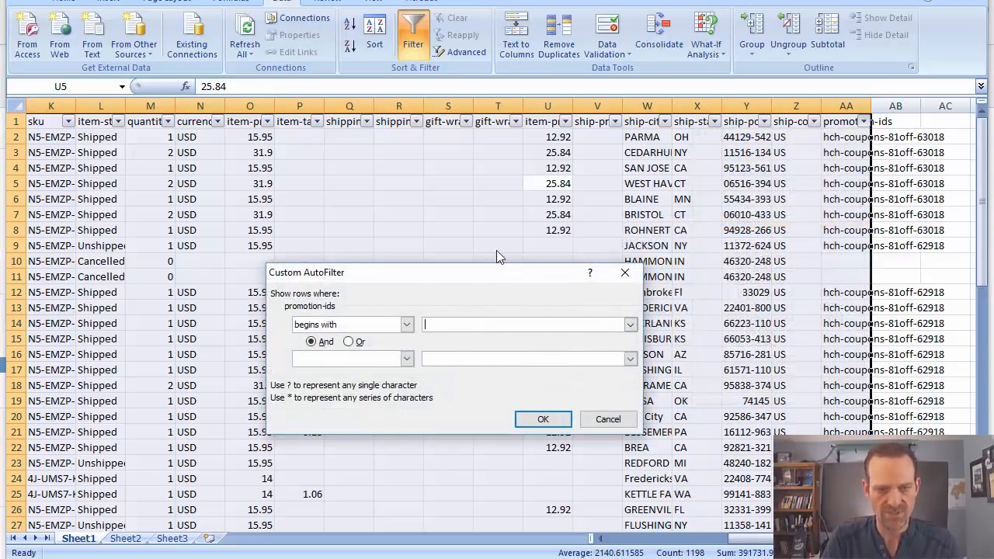
text(hch)
key(Return)
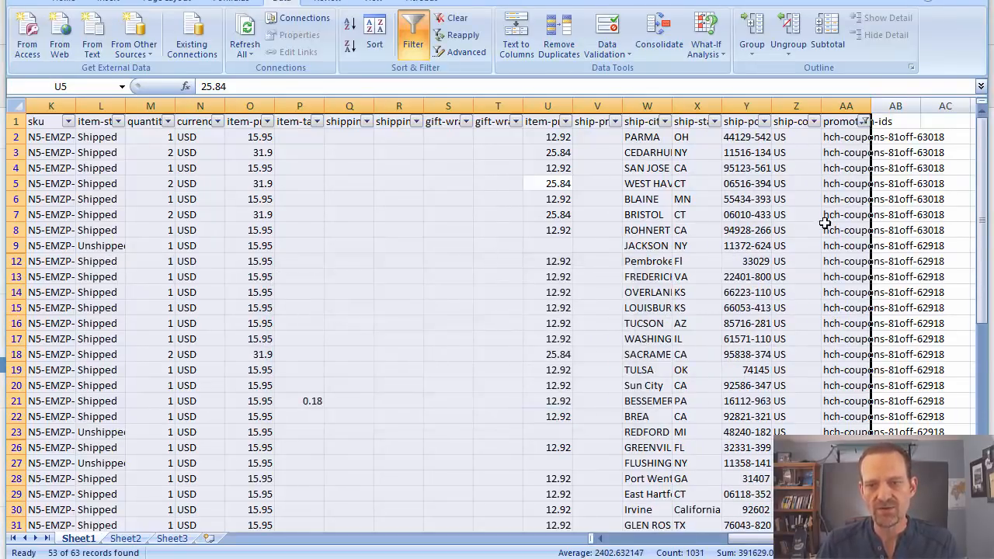
scroll(823, 233, down, 11)
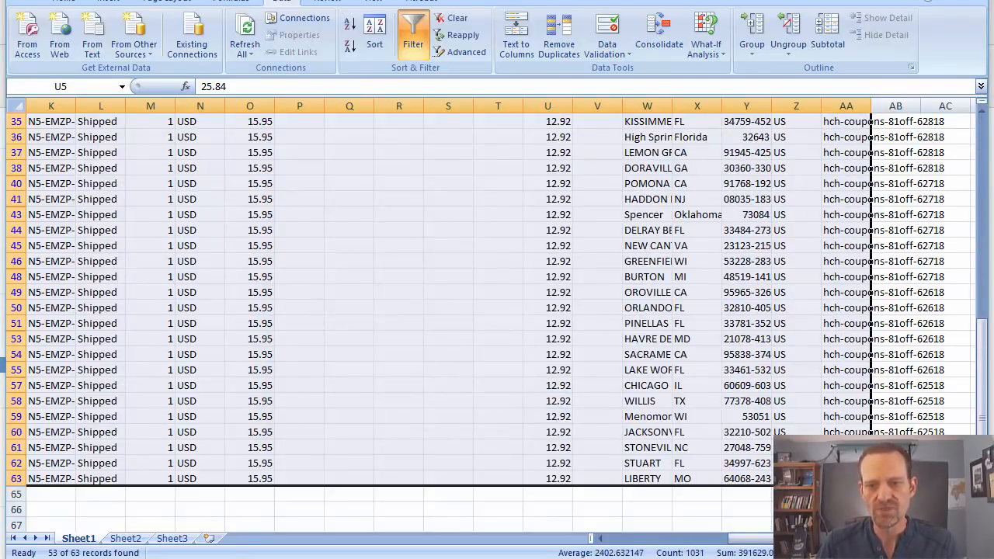
scroll(846, 385, up, 11)
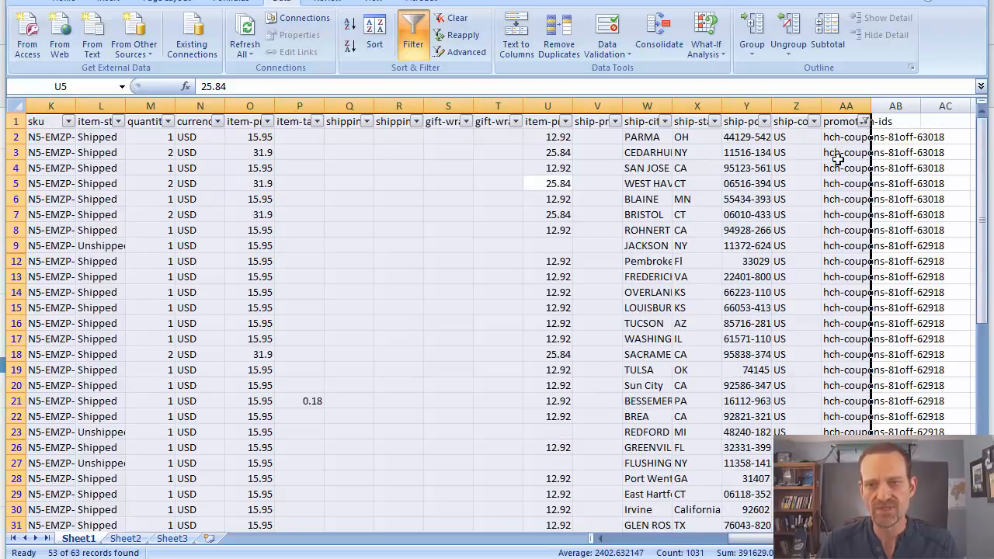
drag(833, 138, 846, 416)
click(846, 354)
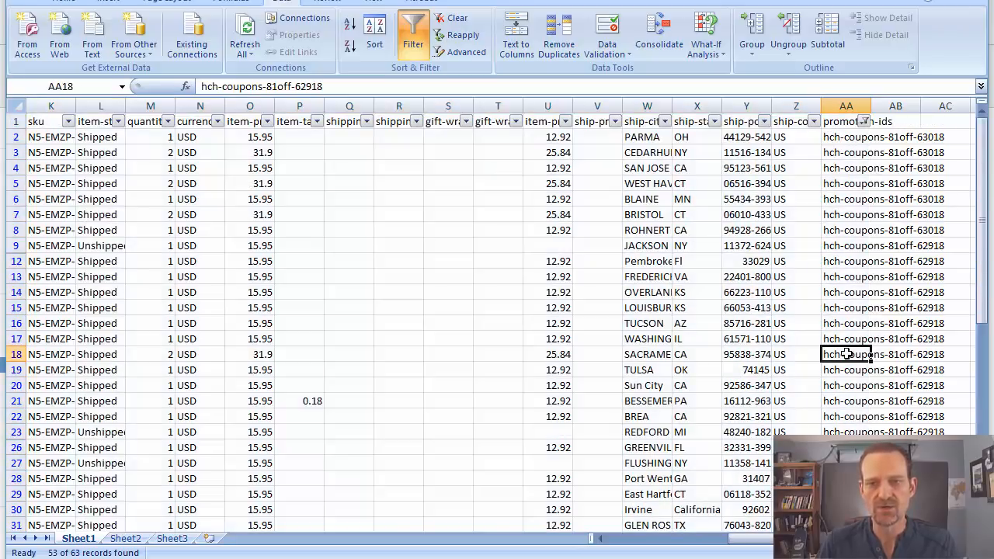
click(774, 524)
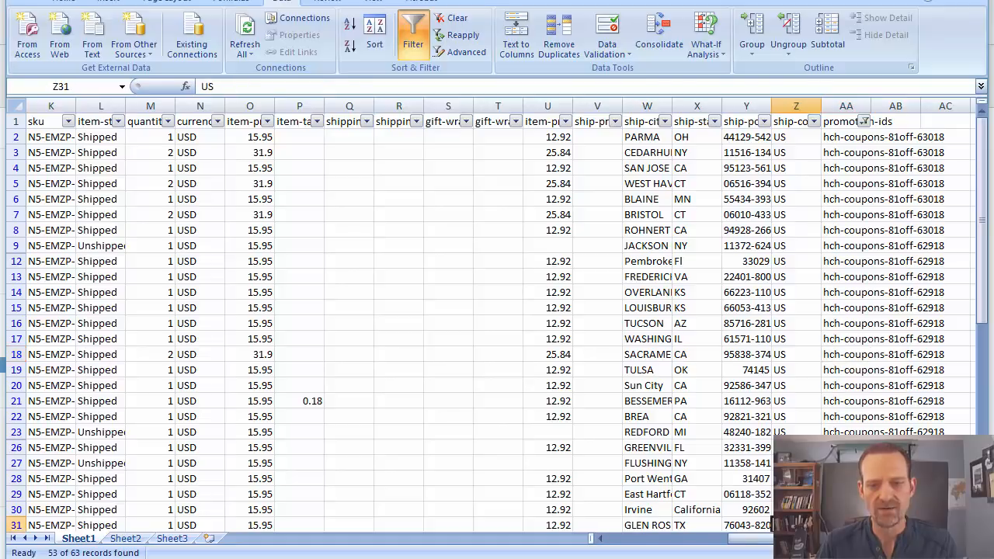
Copy the entire filtered orders table from Sheet1 and paste it into Sheet2.
drag(753, 539, 613, 539)
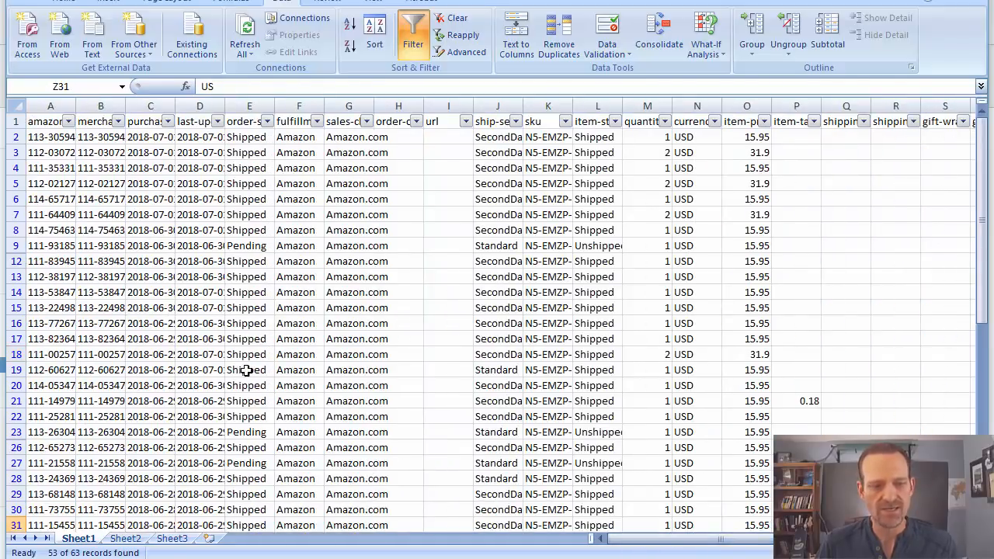
key(ctrl+a)
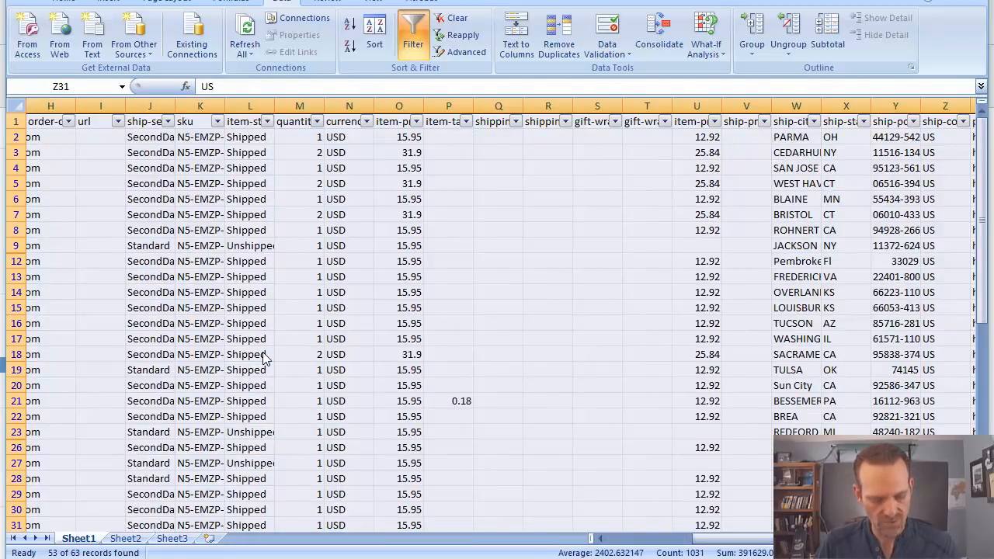
key(ctrl+c)
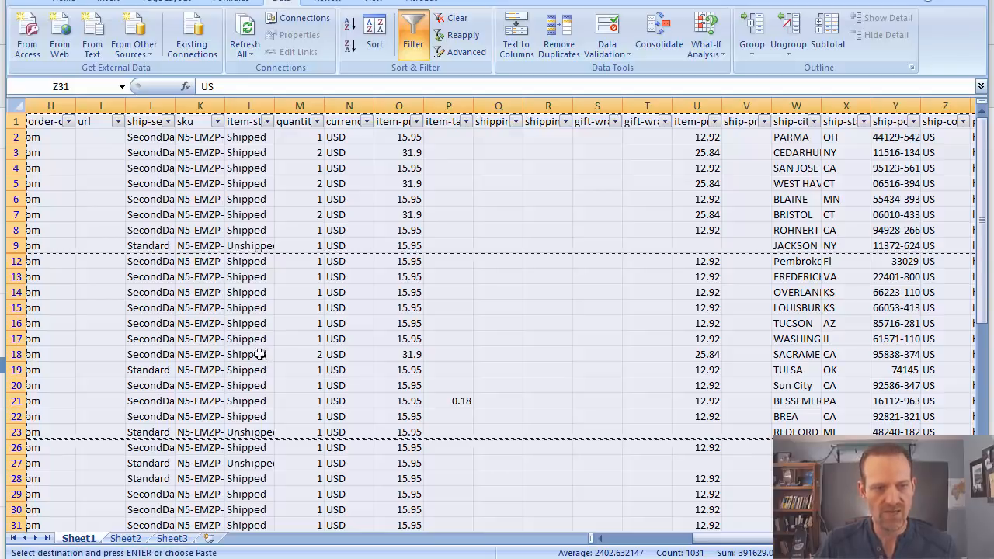
scroll(264, 357, down, 5)
drag(707, 540, 609, 540)
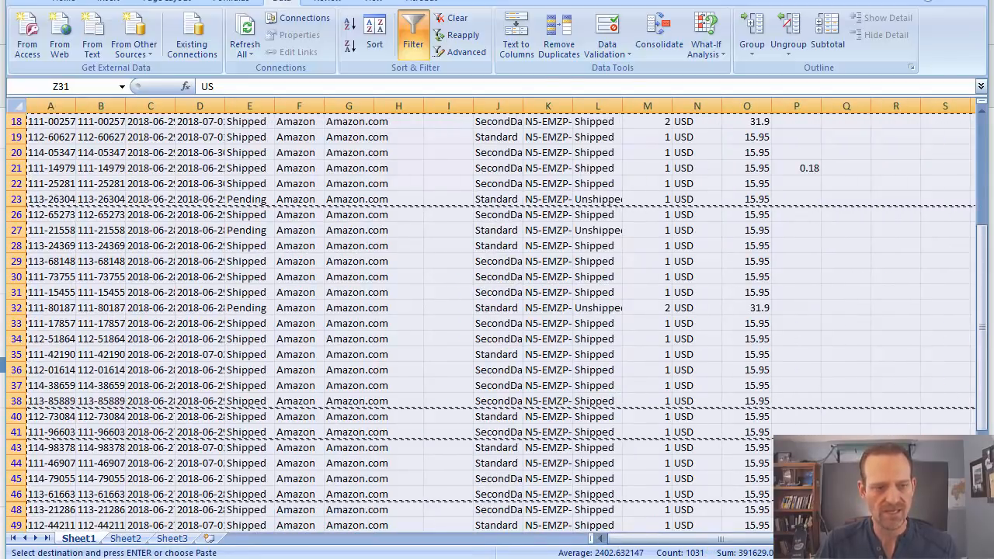
click(122, 538)
key(ctrl+v)
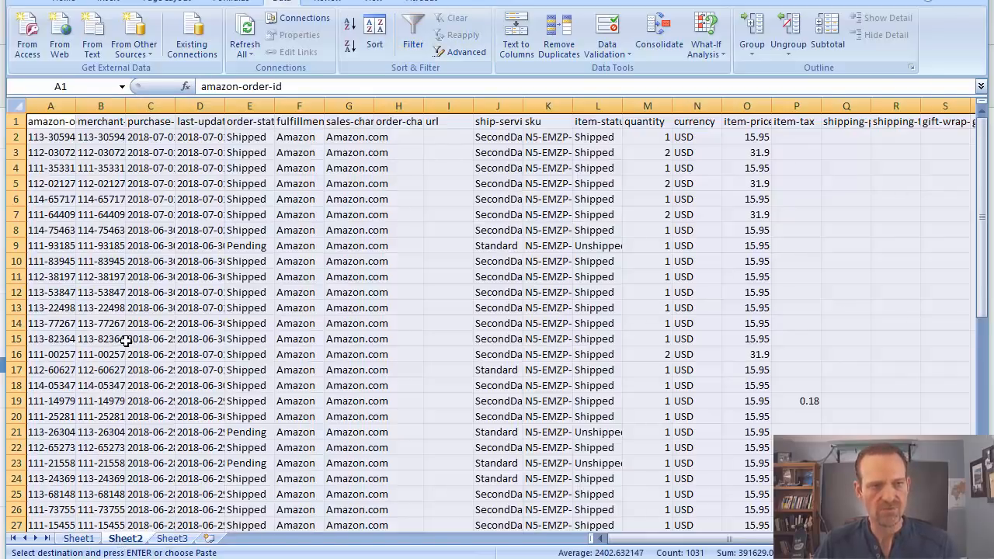
Delete the amazon-order-id and merchant-order-id columns from Sheet2.
click(145, 210)
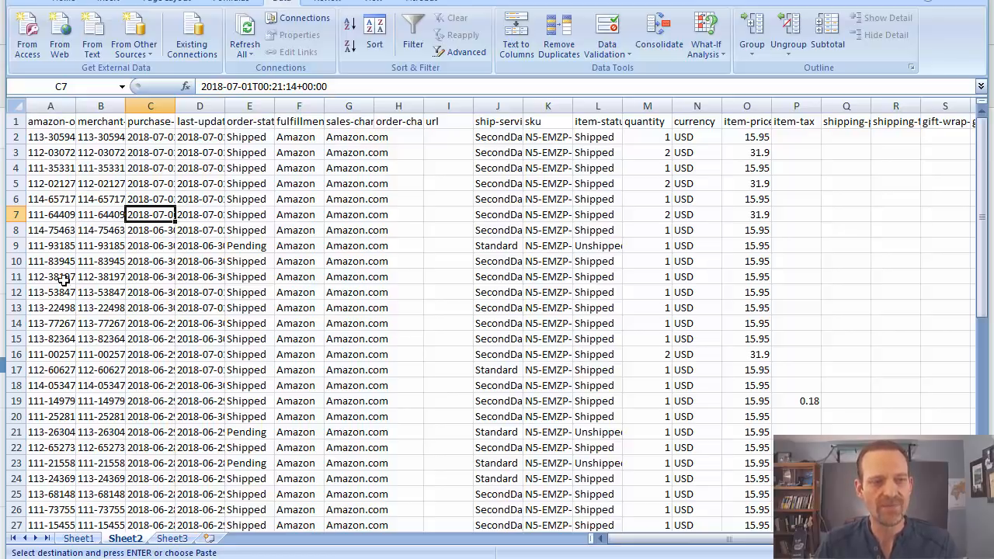
click(59, 107)
right_click(60, 107)
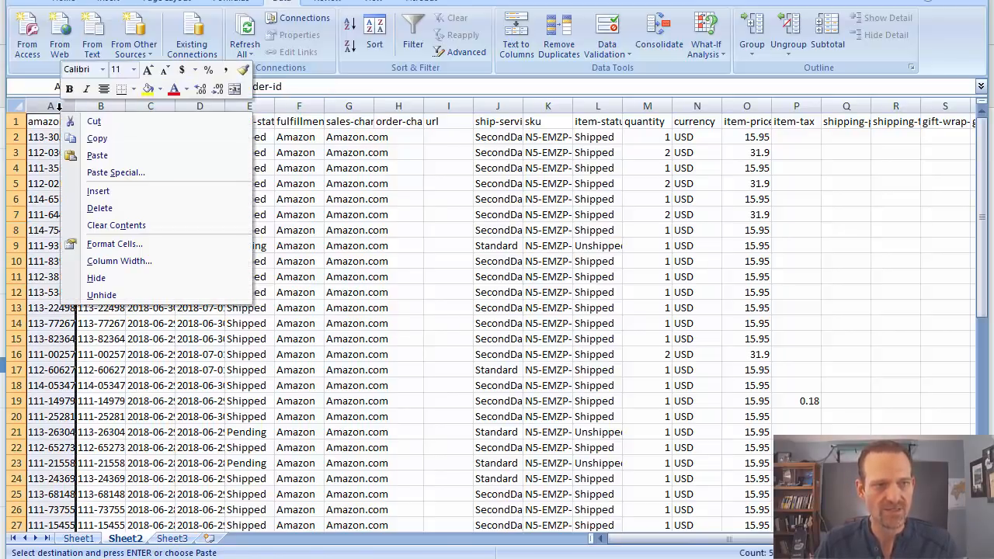
click(98, 208)
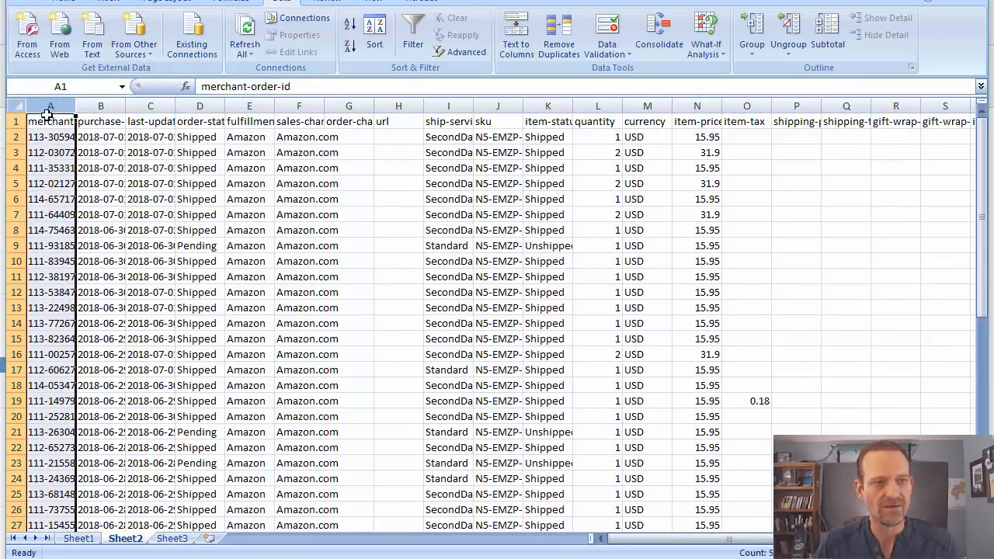
right_click(50, 106)
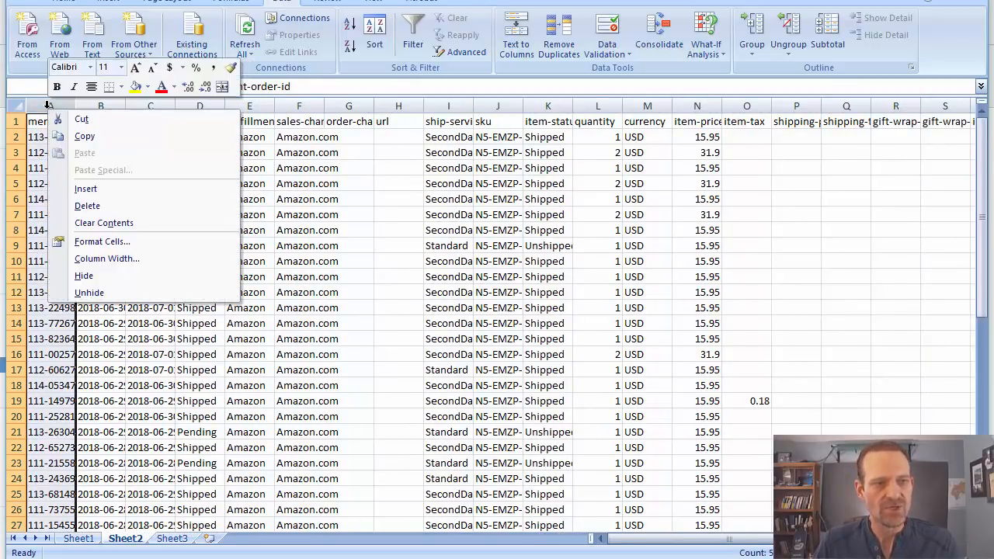
click(76, 209)
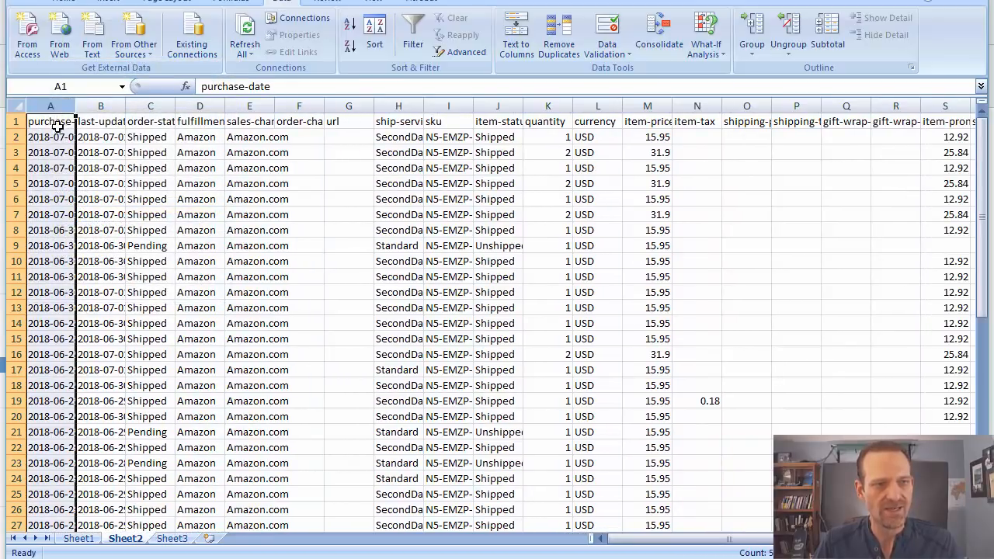
Delete the last-updated-date column from Sheet2, keeping the order-status column beside it.
click(102, 105)
drag(134, 105, 478, 111)
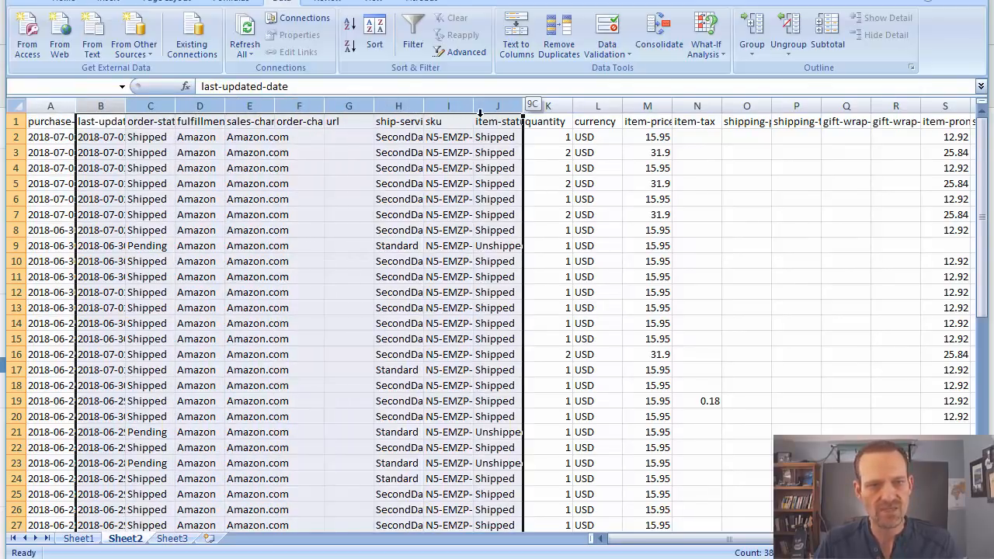
drag(478, 111, 109, 107)
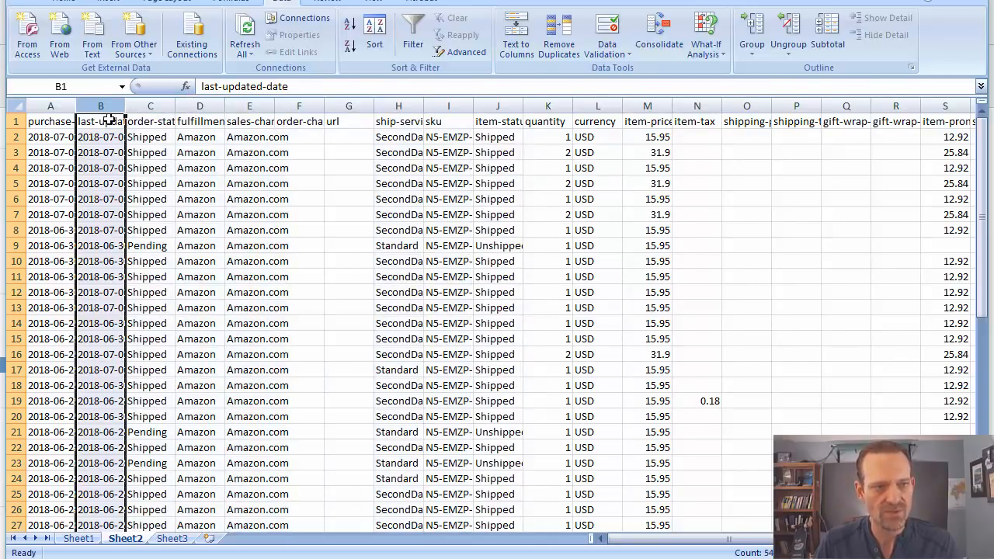
right_click(106, 103)
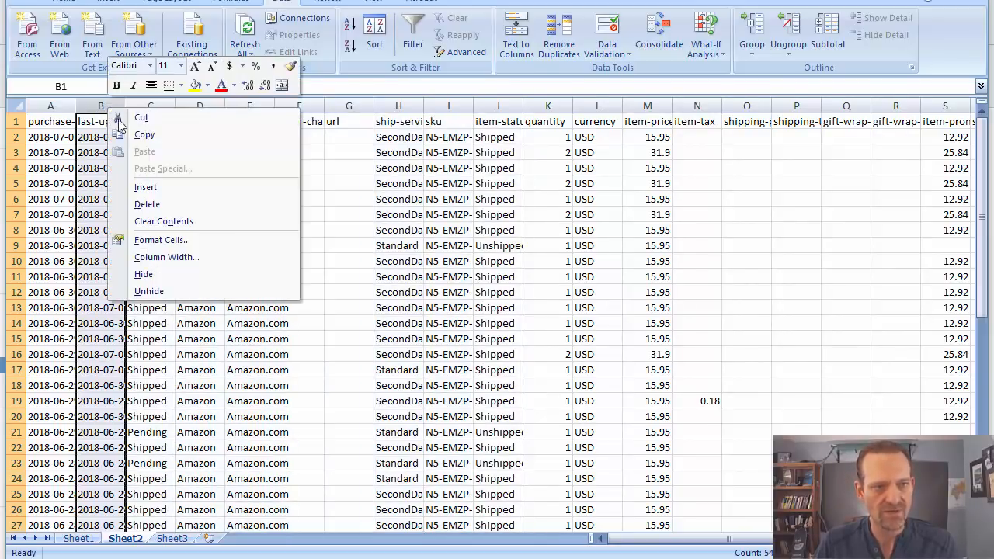
click(147, 203)
click(99, 122)
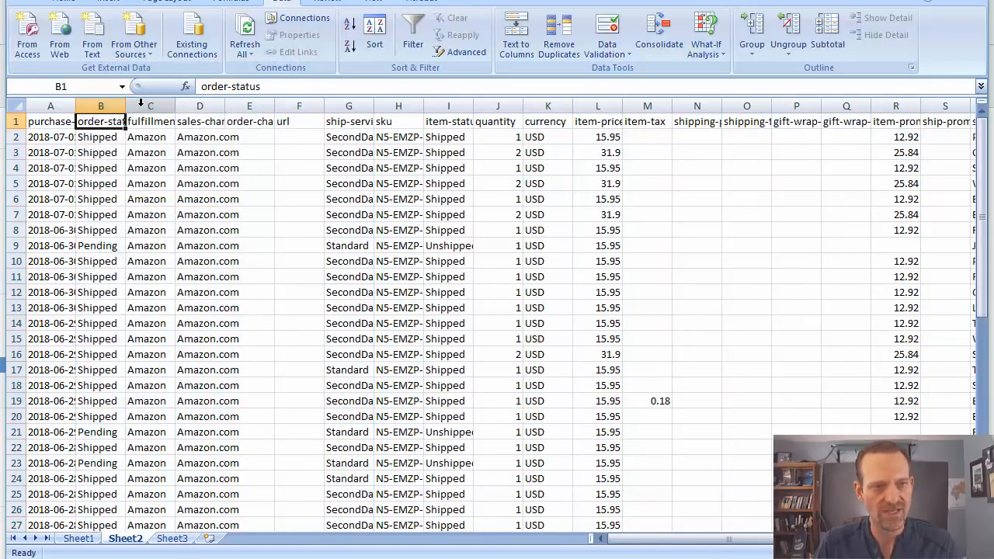
Delete the block of columns from fulfillment-channel through item-status.
click(141, 104)
drag(141, 104, 464, 110)
right_click(464, 109)
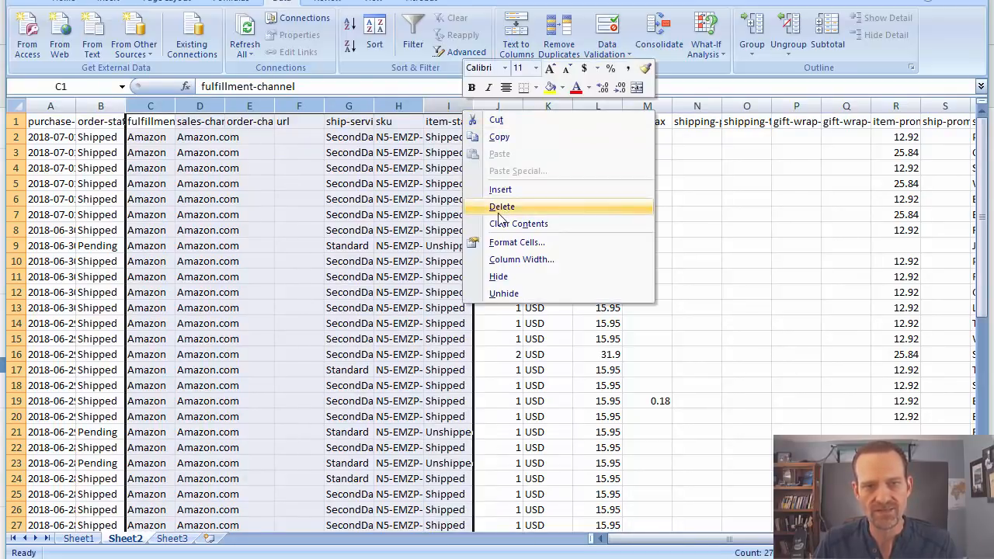
click(502, 206)
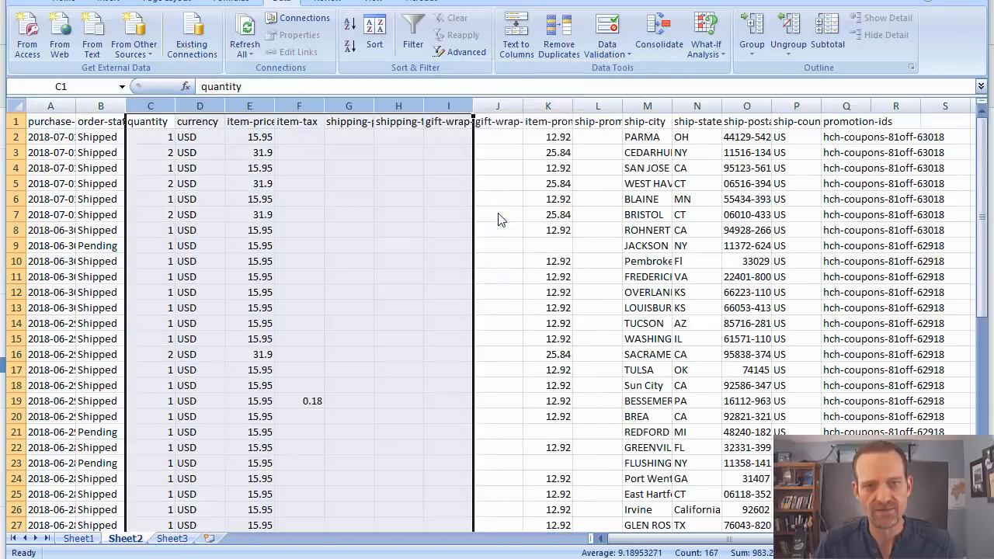
Delete the currency column between quantity and item-price.
click(204, 105)
right_click(204, 107)
click(233, 206)
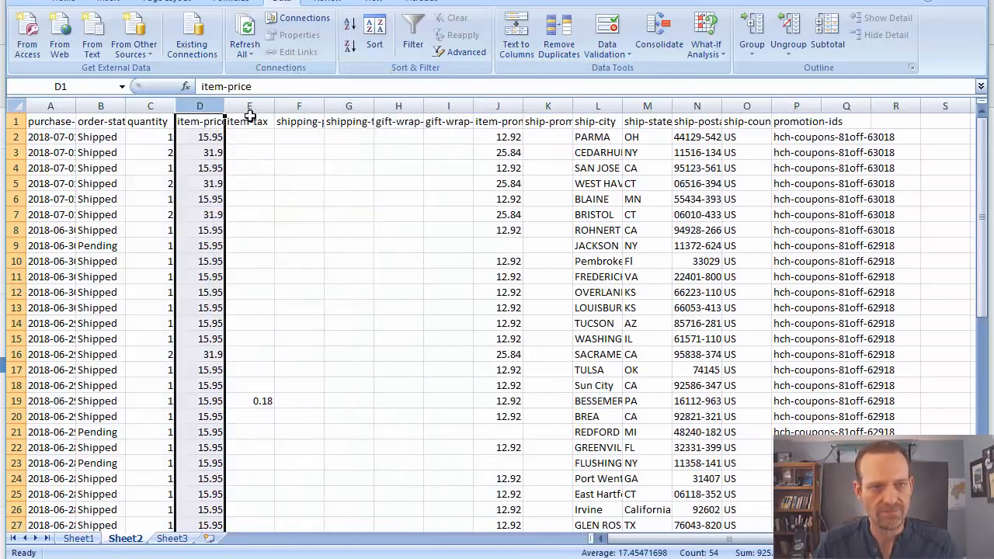
Delete the five columns from item-tax through the second gift-wrap column.
drag(250, 106, 458, 106)
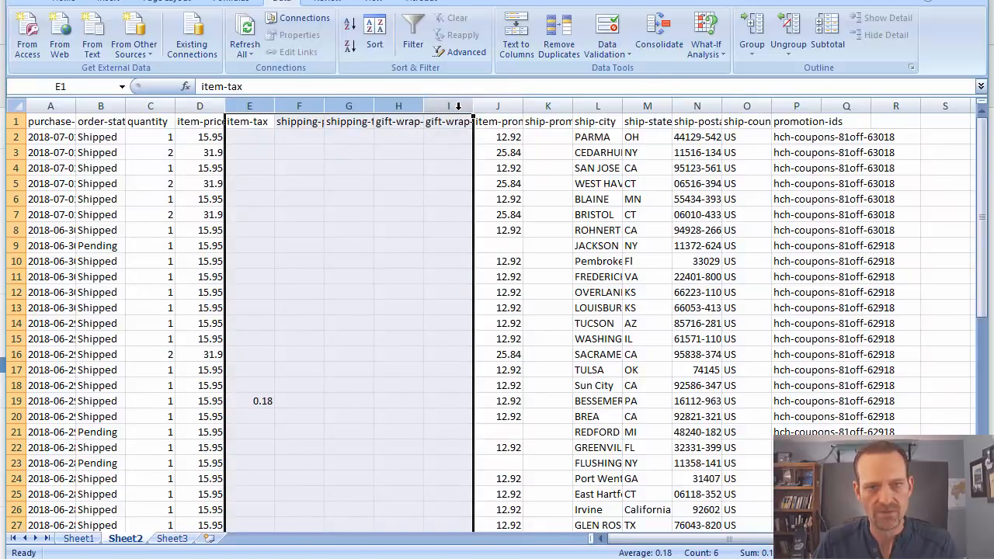
right_click(458, 106)
click(496, 207)
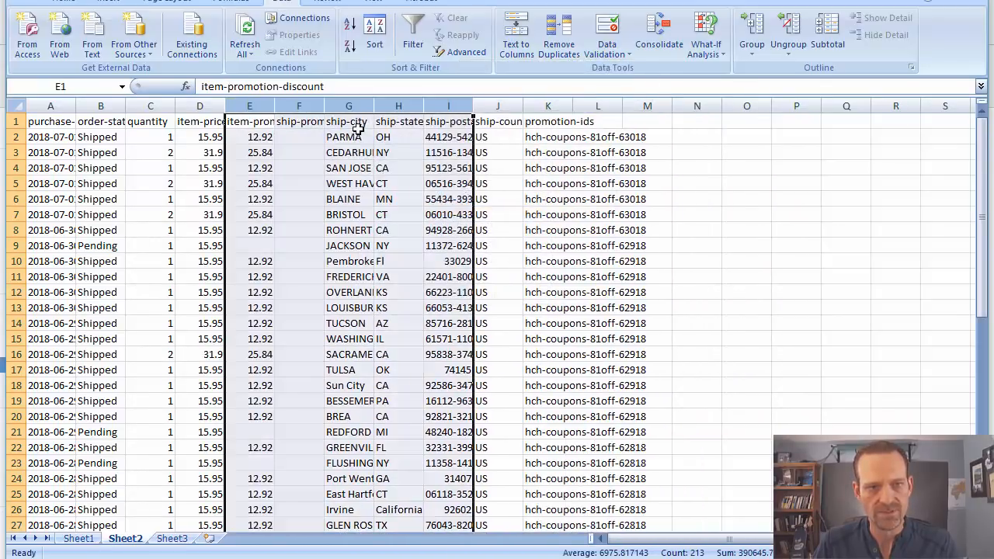
Delete the columns from ship-promotion-discount through ship-country, keeping promotion-ids.
drag(299, 105, 509, 106)
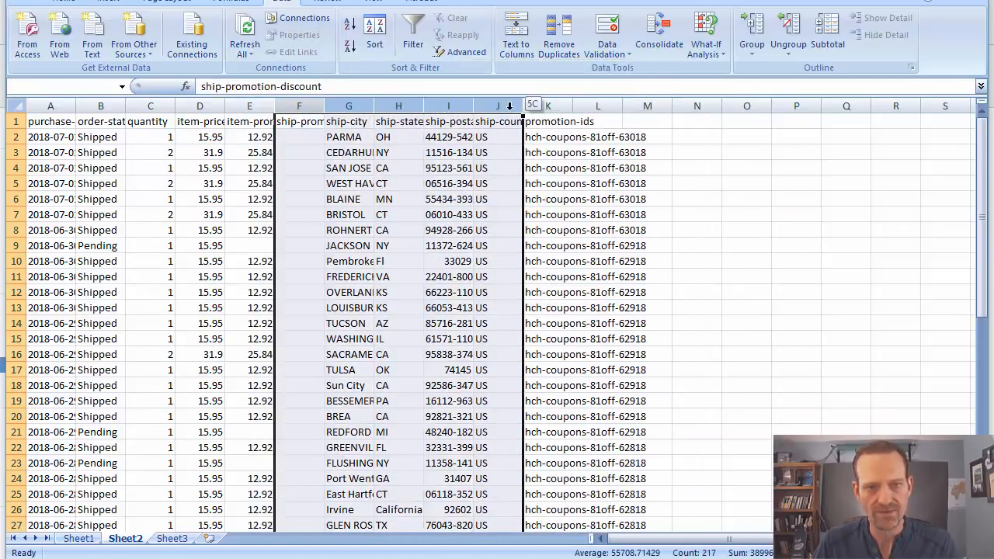
right_click(509, 106)
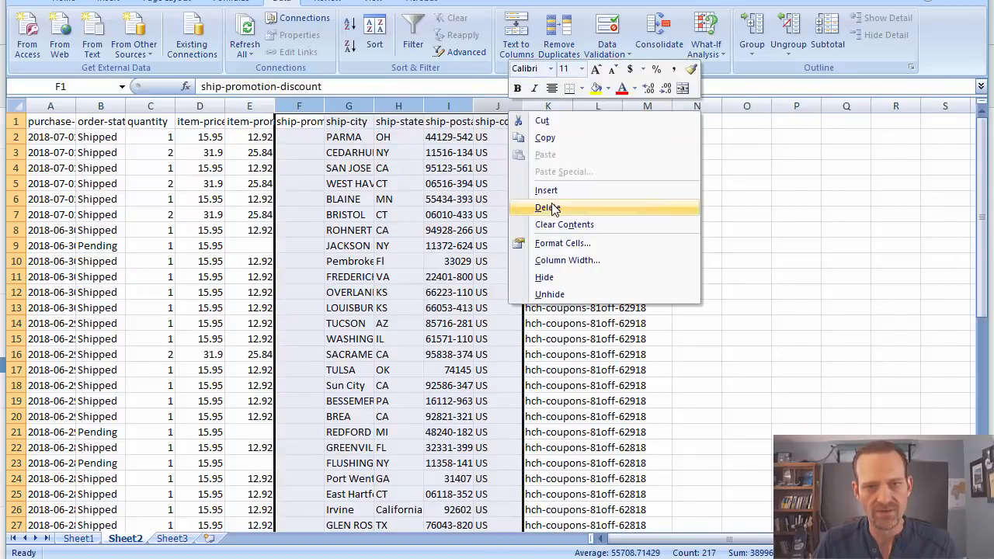
click(537, 206)
click(446, 216)
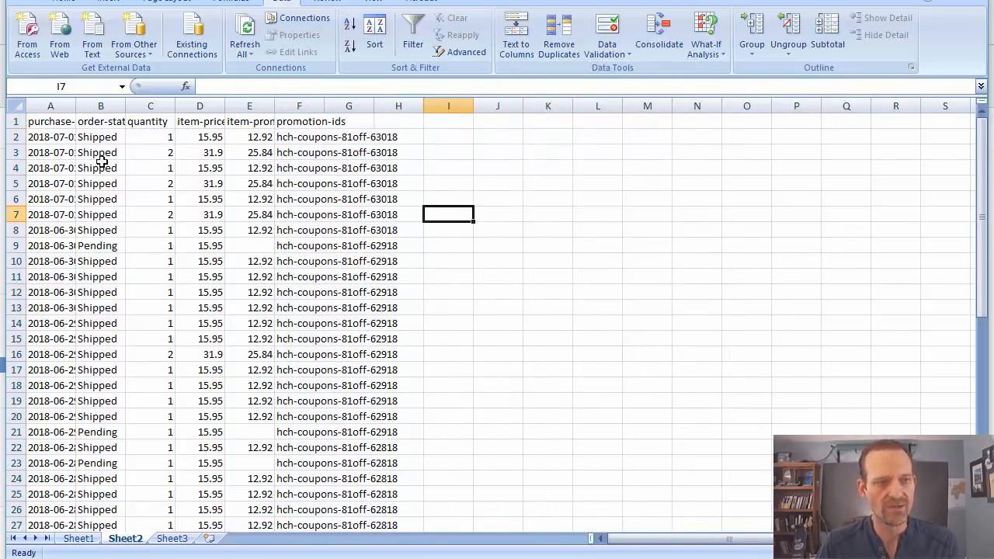
Format the header row with a yellow fill, bold text and font size 14.
click(15, 122)
click(64, 1)
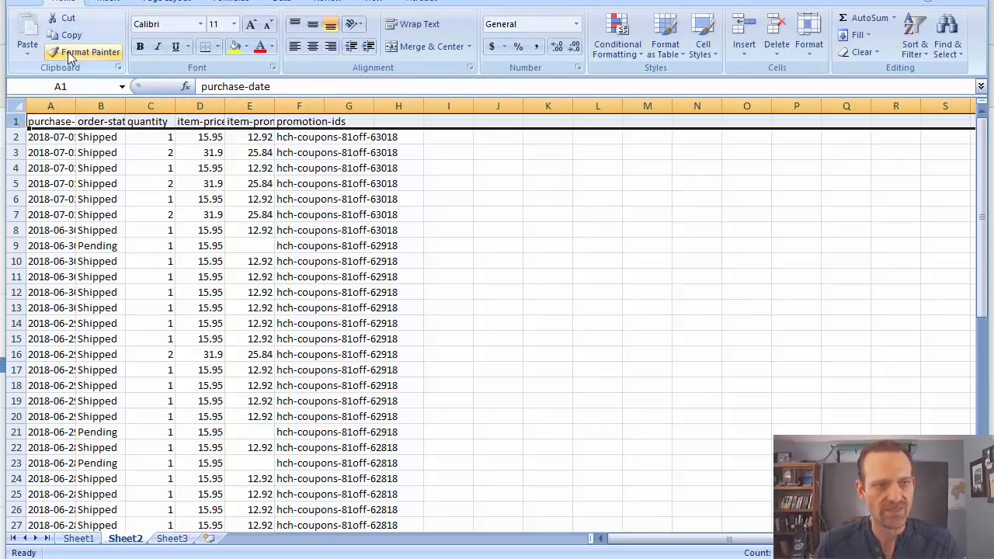
click(237, 46)
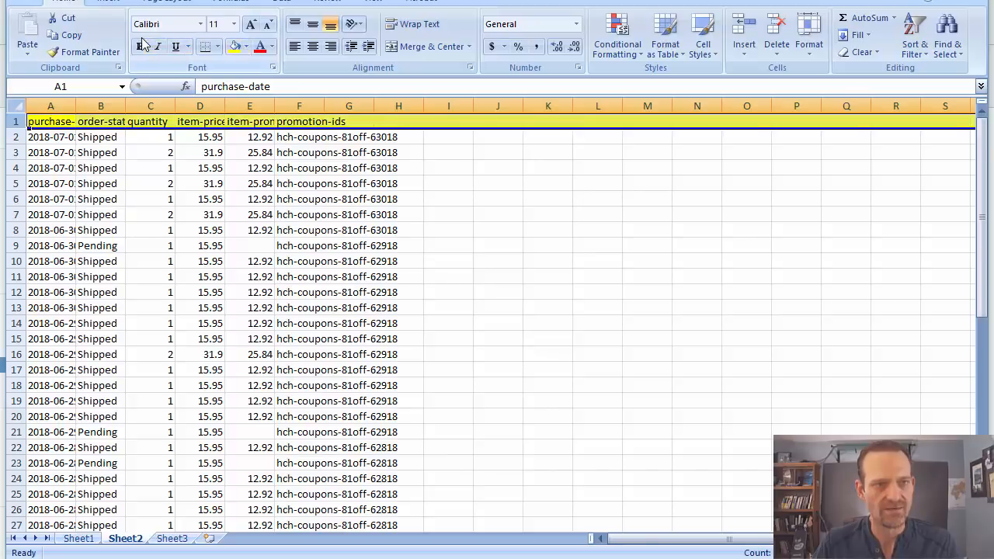
click(140, 46)
click(254, 25)
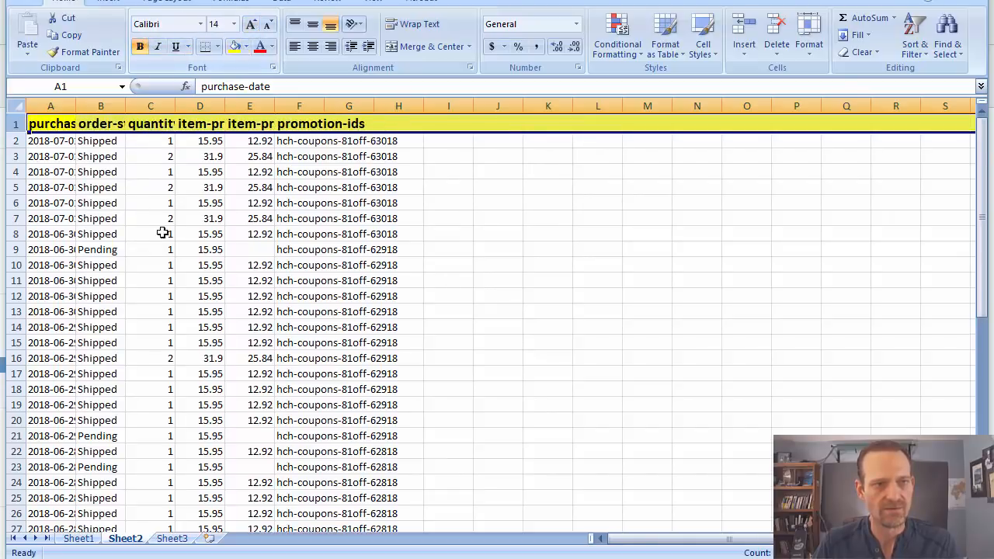
Widen the purchase-date column enough for the full timestamps and review its first entries.
click(105, 183)
drag(74, 111, 210, 108)
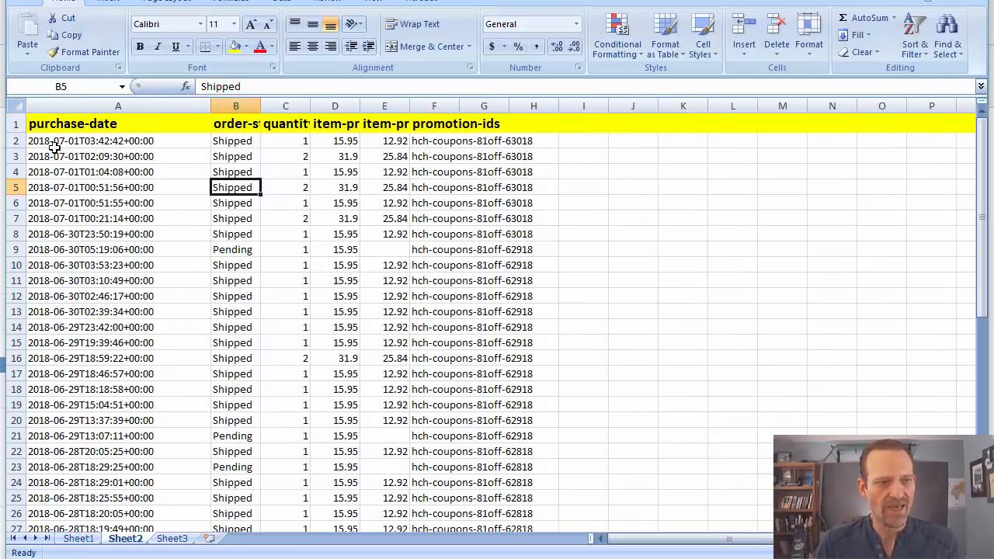
drag(54, 141, 93, 451)
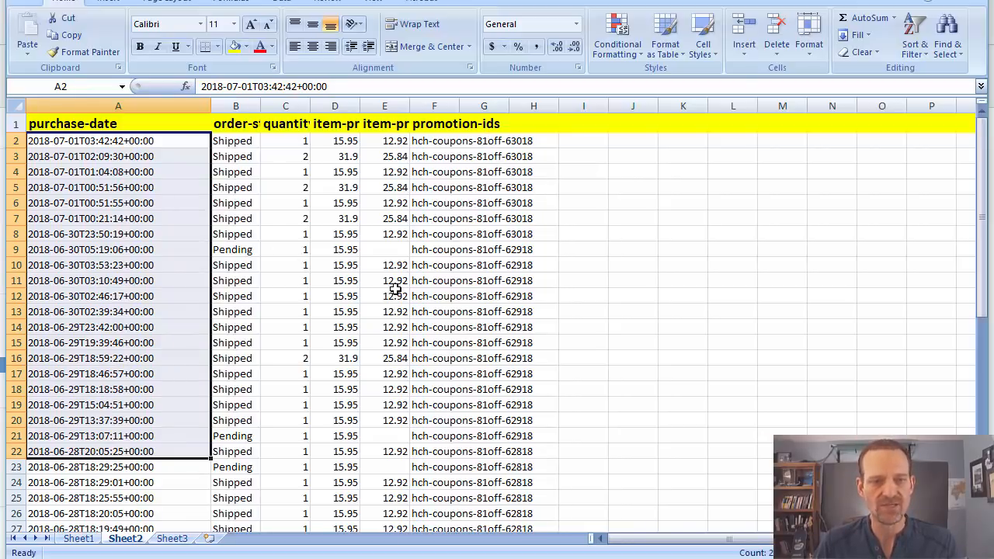
click(70, 141)
drag(72, 143, 67, 233)
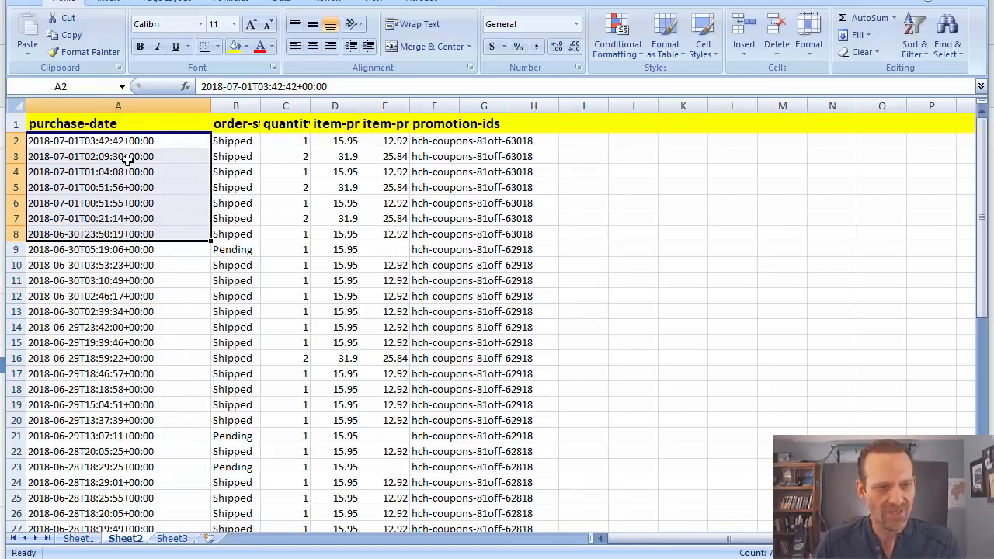
click(99, 170)
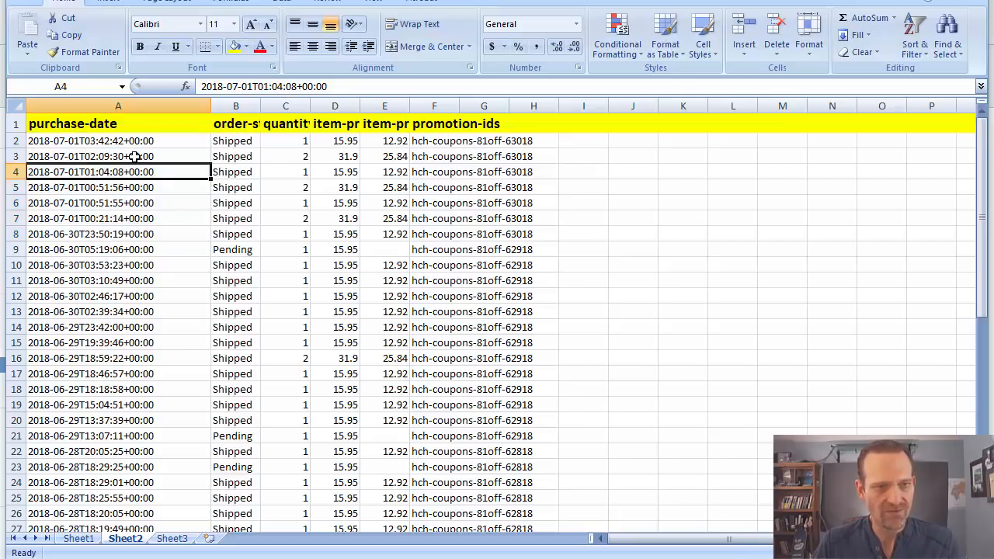
Insert two blank columns between purchase-date and order-status.
click(233, 105)
right_click(233, 108)
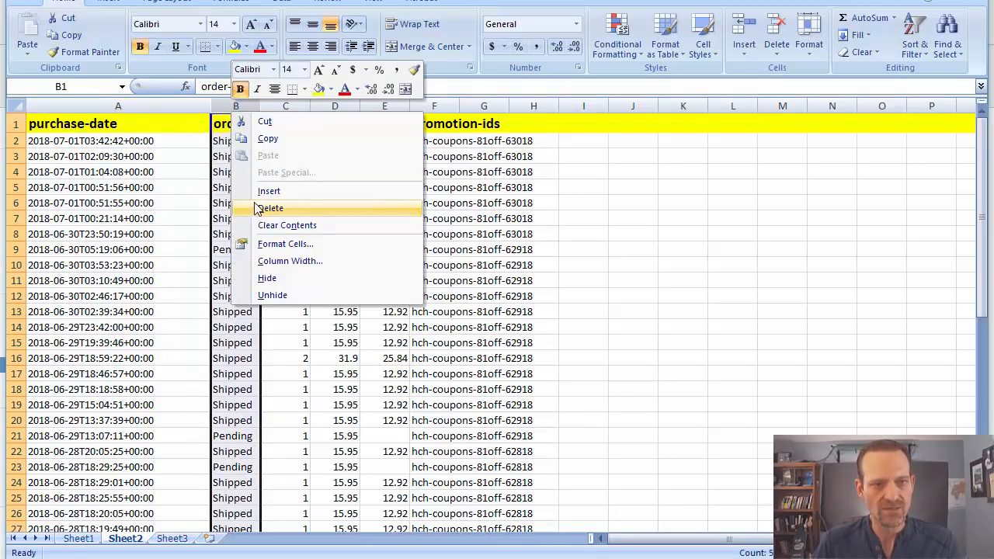
click(265, 191)
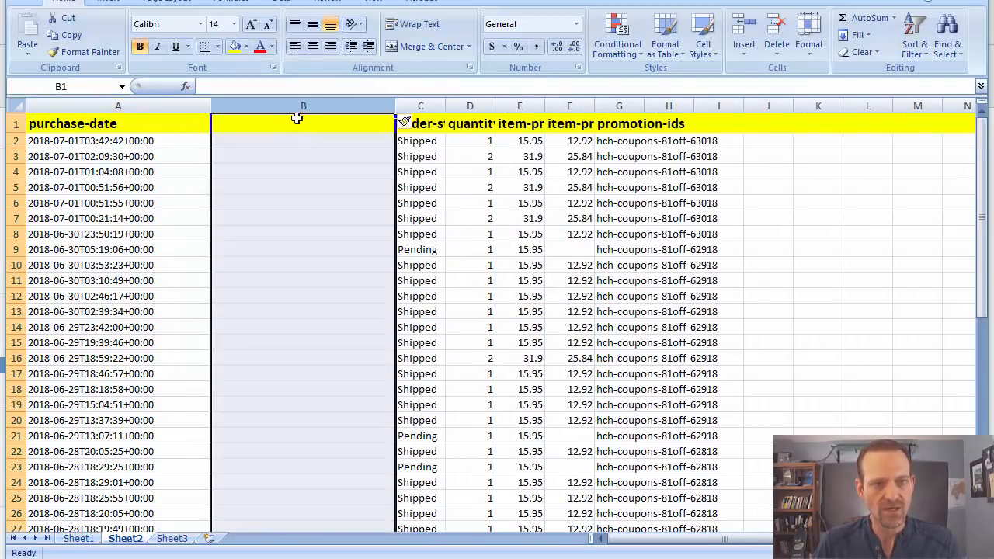
click(419, 106)
right_click(421, 108)
click(457, 189)
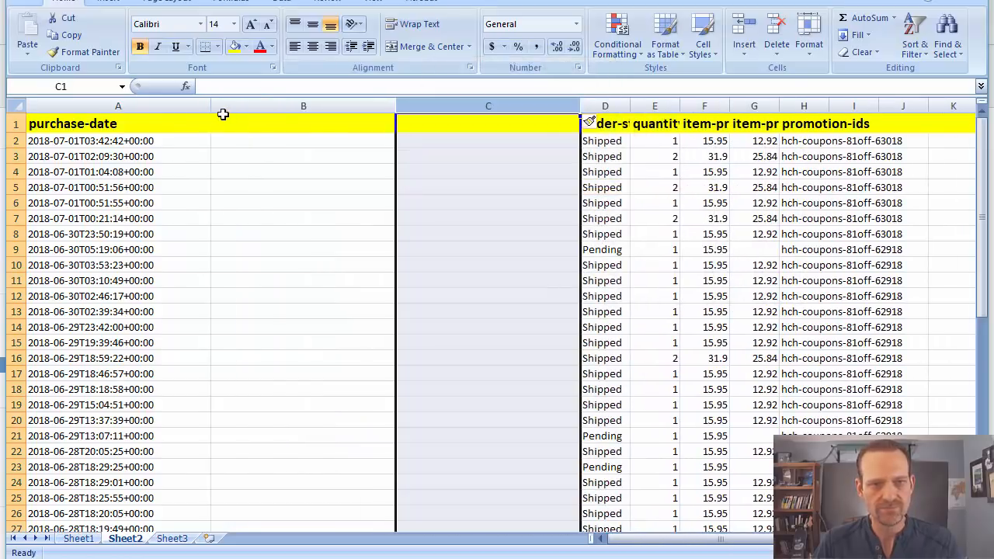
Enter the headers Date in B1 and Day in C1.
click(248, 126)
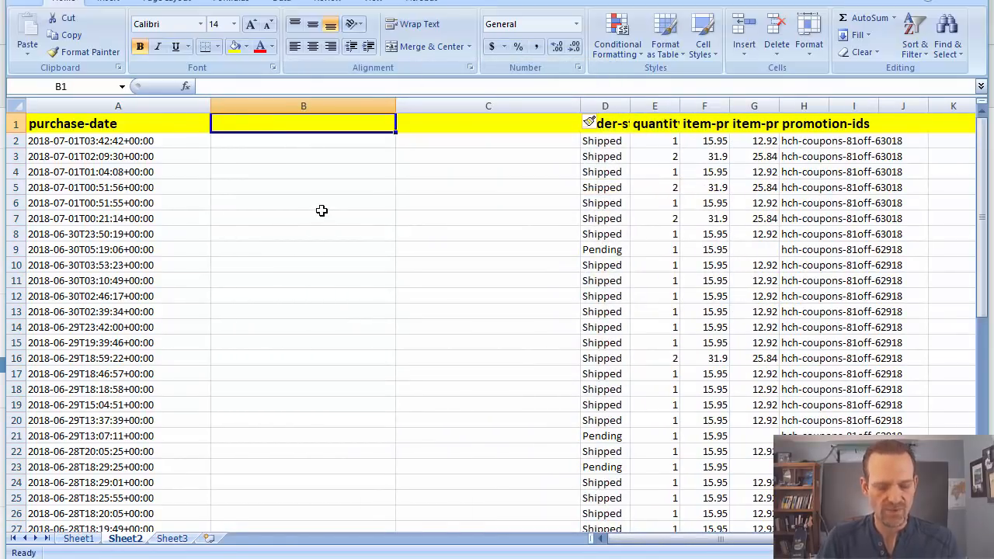
text(Date)
key(Tab)
text(Day)
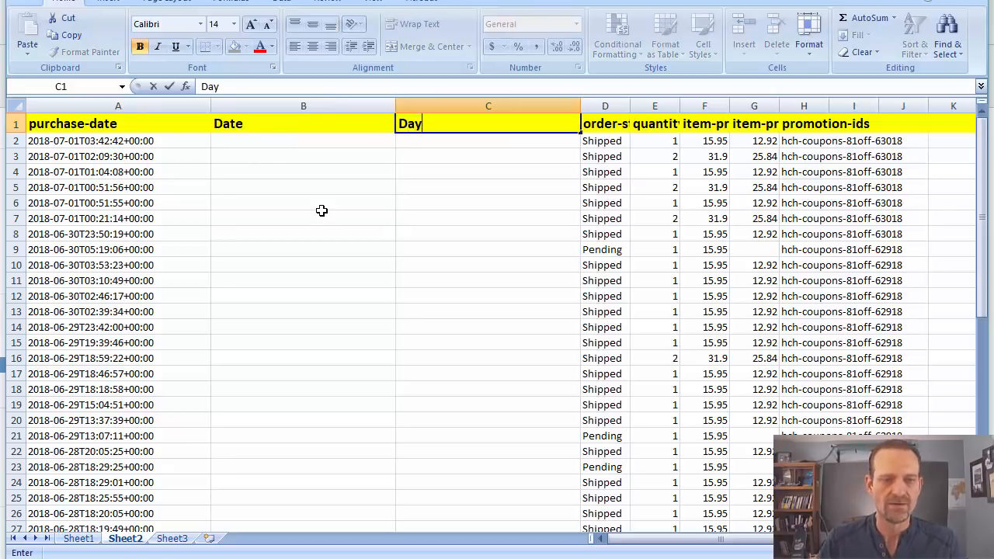
click(322, 210)
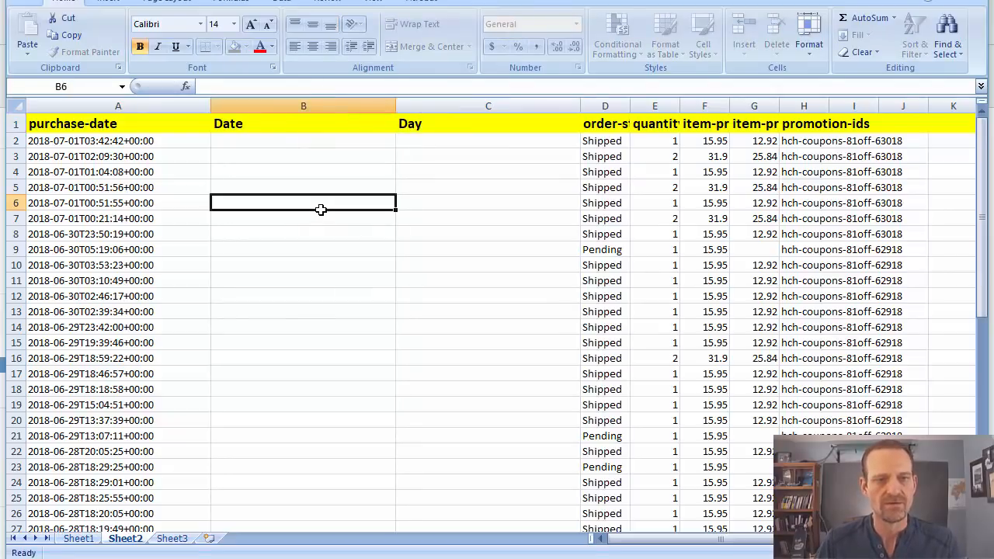
Center the contents of the Date and Day columns horizontally.
click(286, 106)
drag(285, 105, 481, 106)
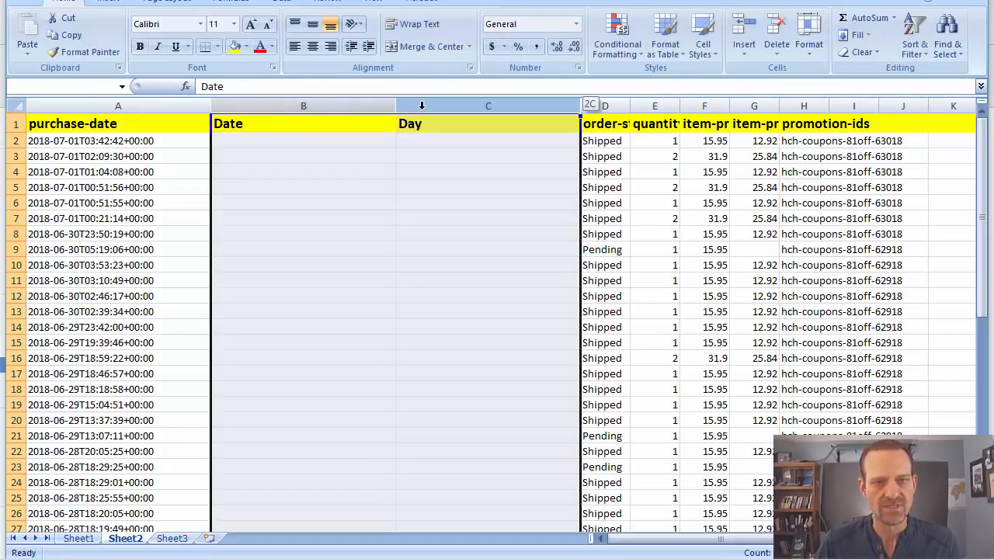
click(312, 47)
Enter the formula =LEFT(A2,10) in B2 to extract the date part of the purchase timestamp.
click(273, 141)
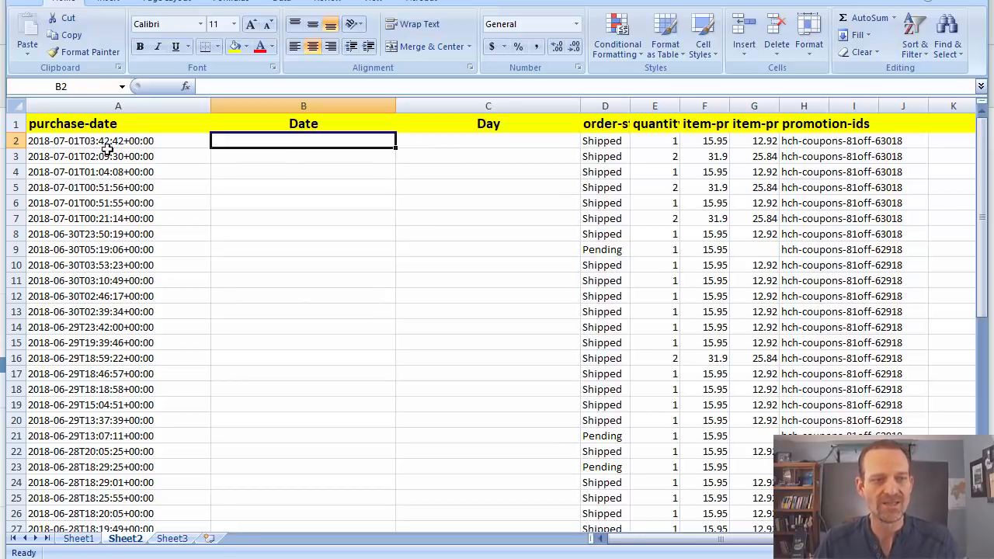
drag(56, 143, 78, 357)
click(81, 268)
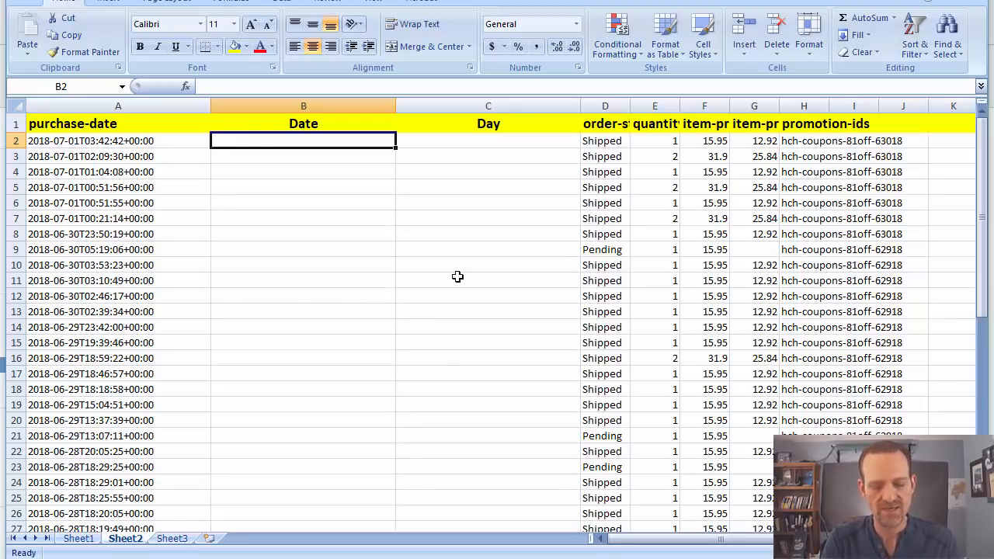
text(=left()
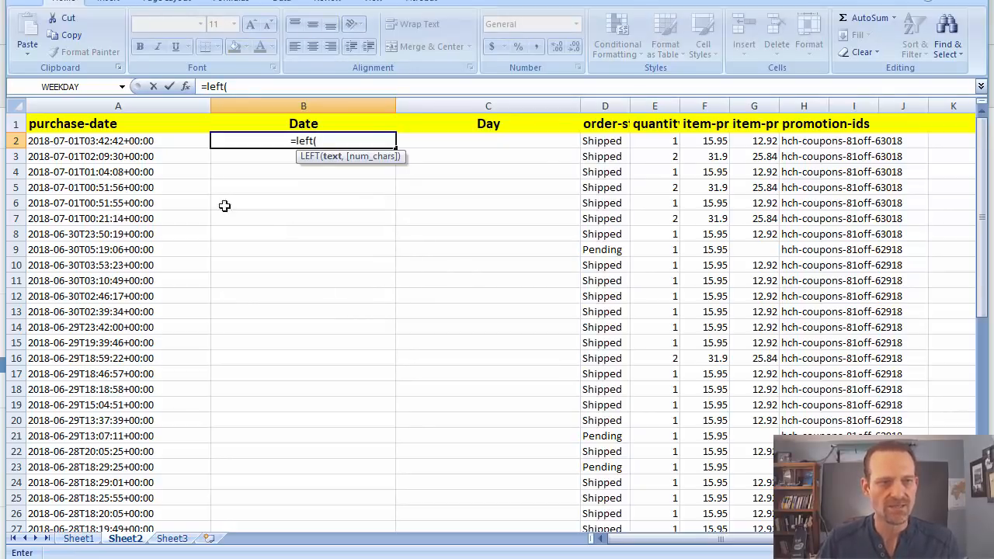
click(146, 142)
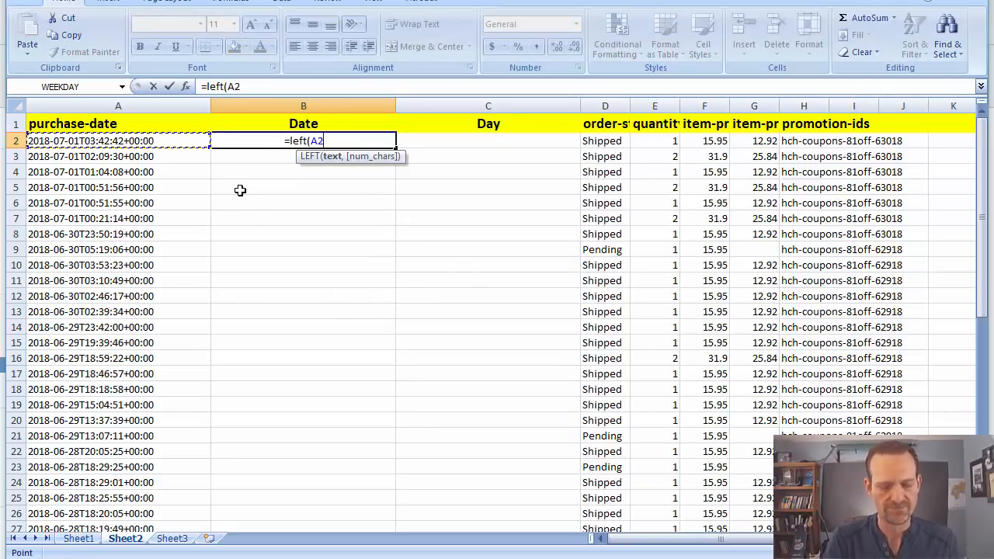
text(,10))
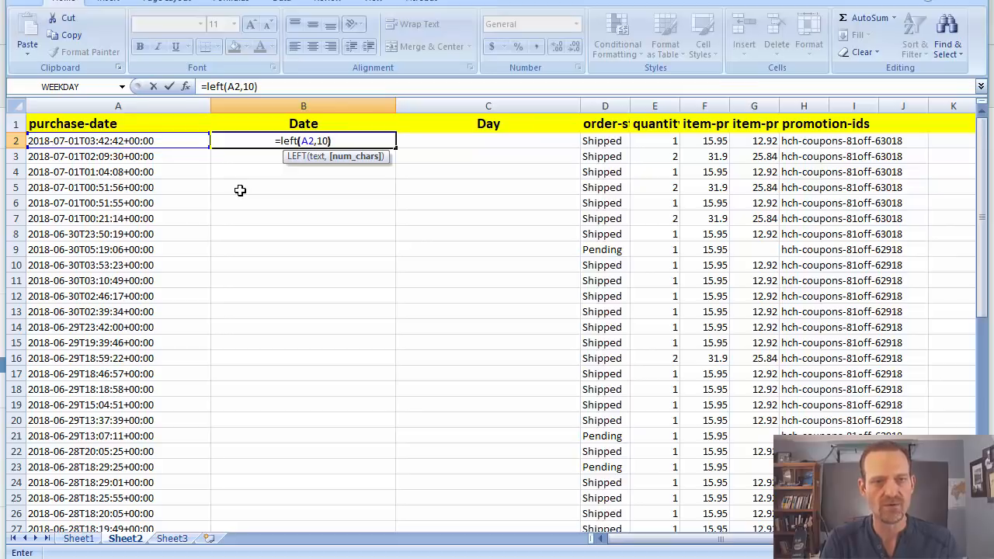
key(Return)
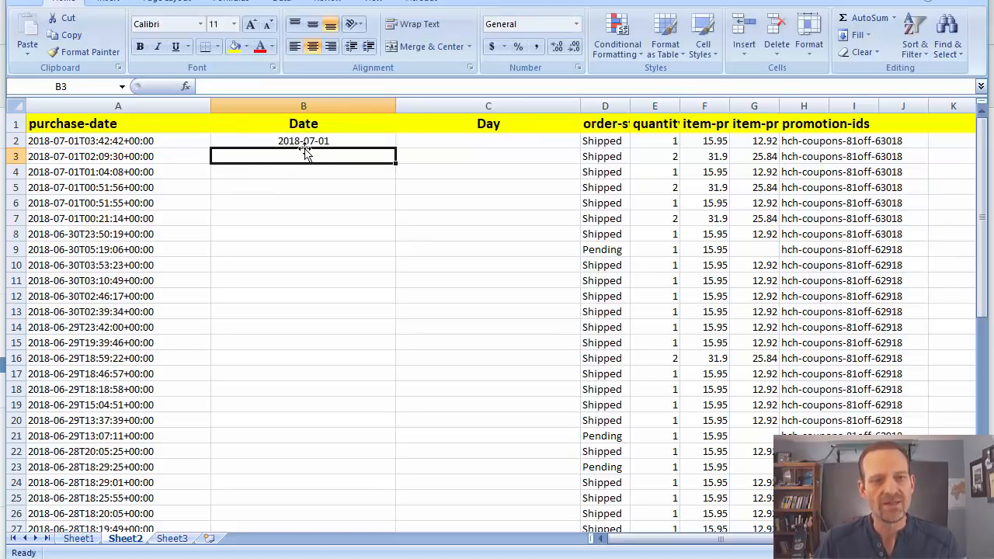
click(338, 141)
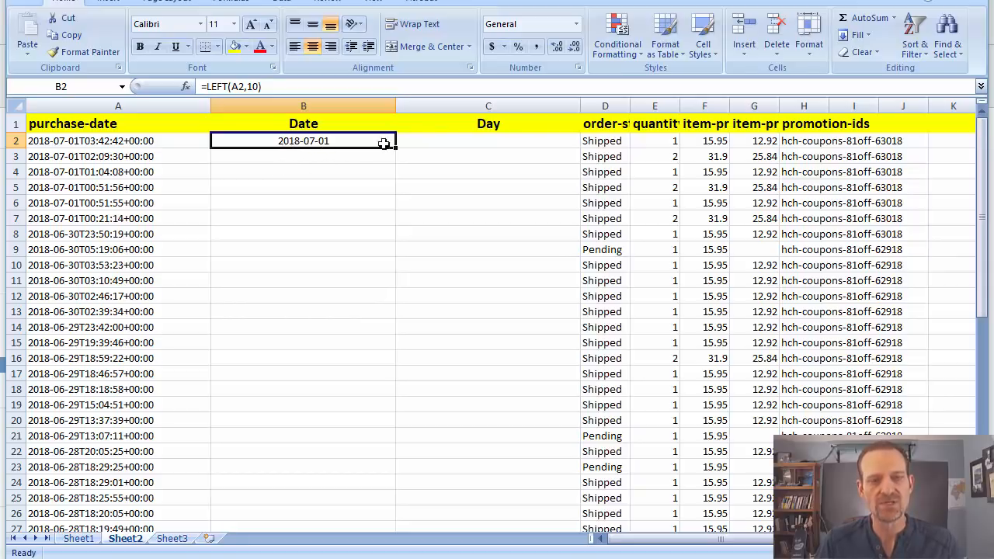
Enter the formula =DATEVALUE(B2) in C2 to convert the date text into a date value.
click(444, 140)
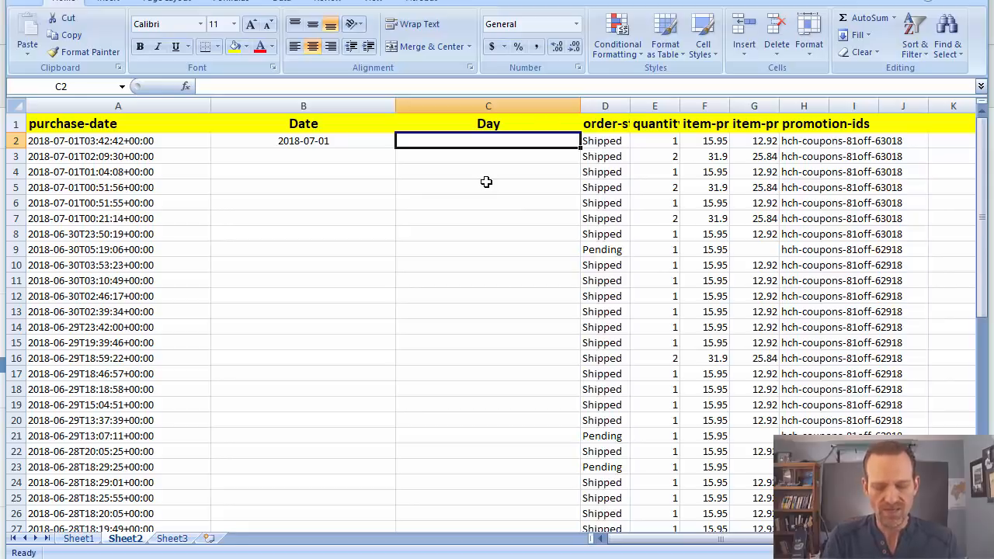
text(=)
text(dateval)
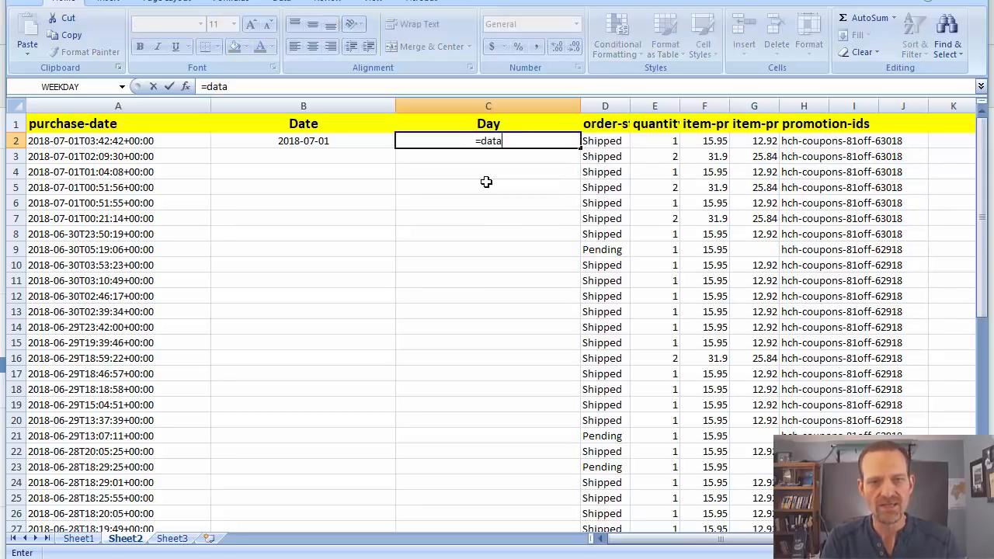
text(ue()
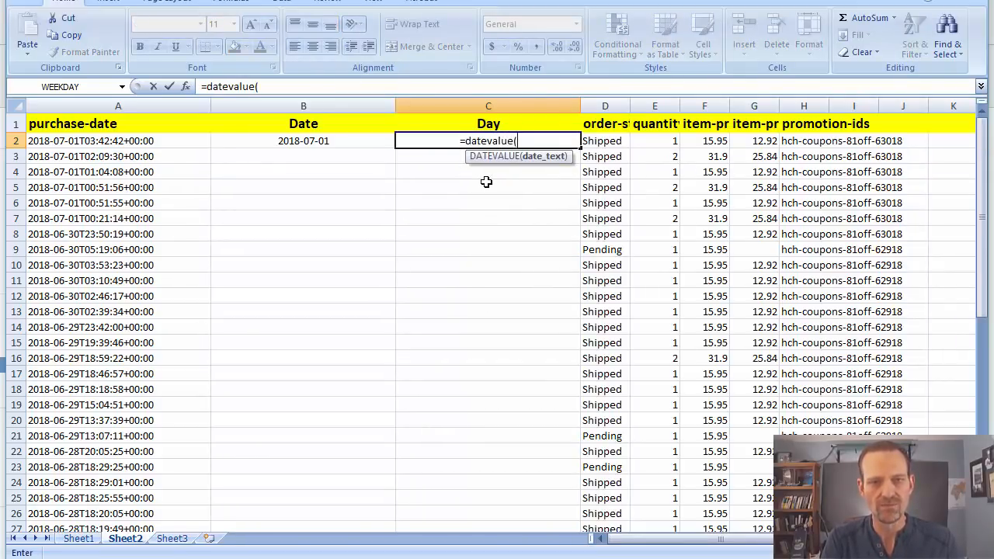
click(306, 142)
text())
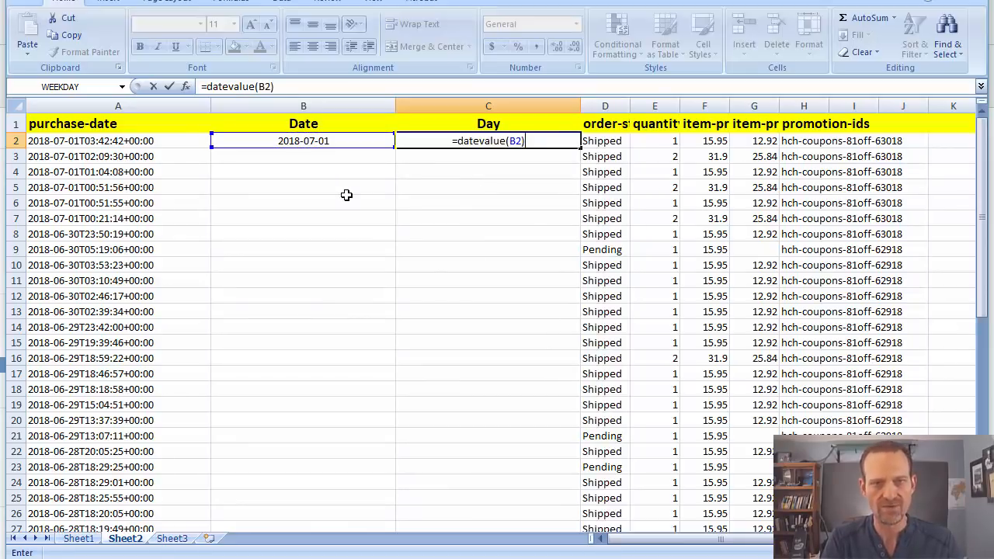
key(Return)
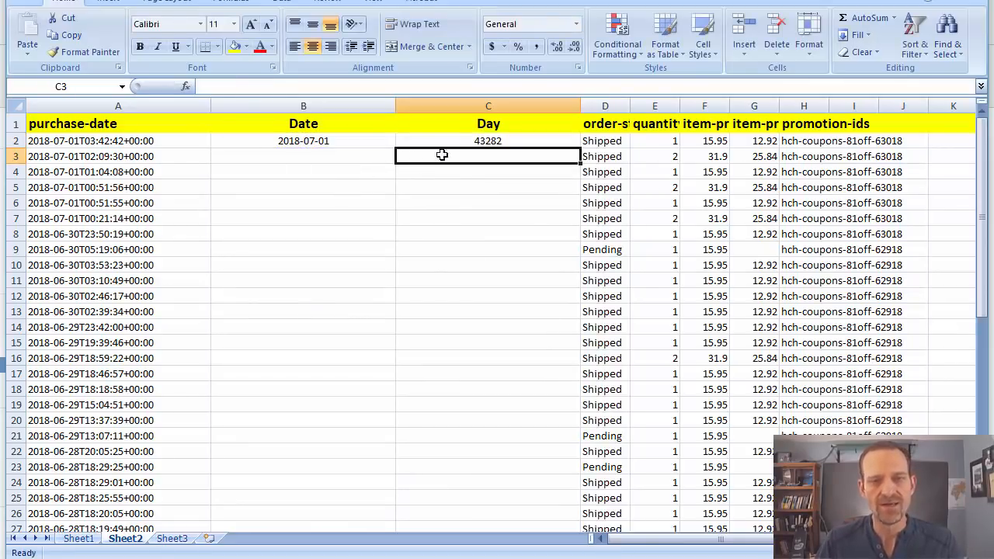
Format cell C2 with the long date type "Wednesday, March 14, 2001", which includes the weekday.
click(466, 140)
right_click(466, 140)
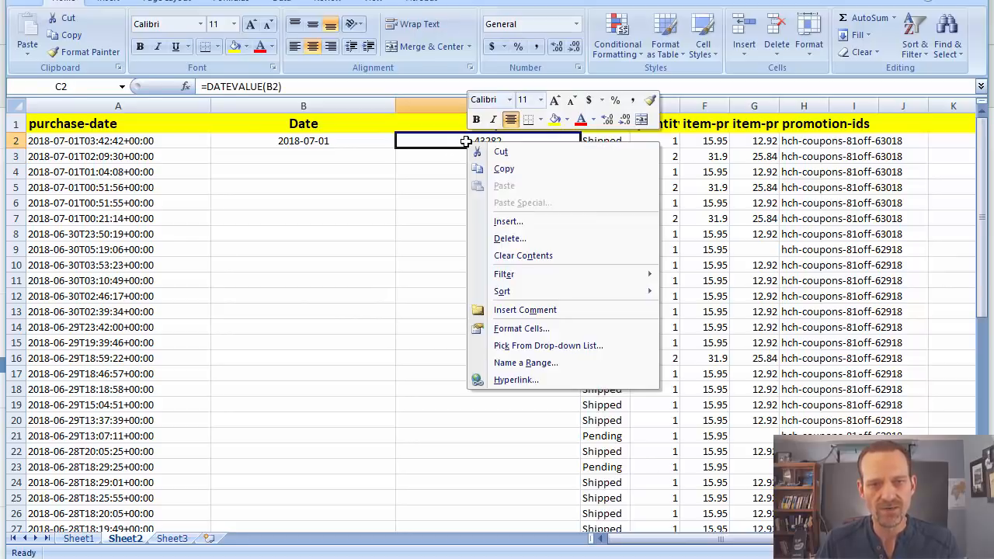
click(512, 329)
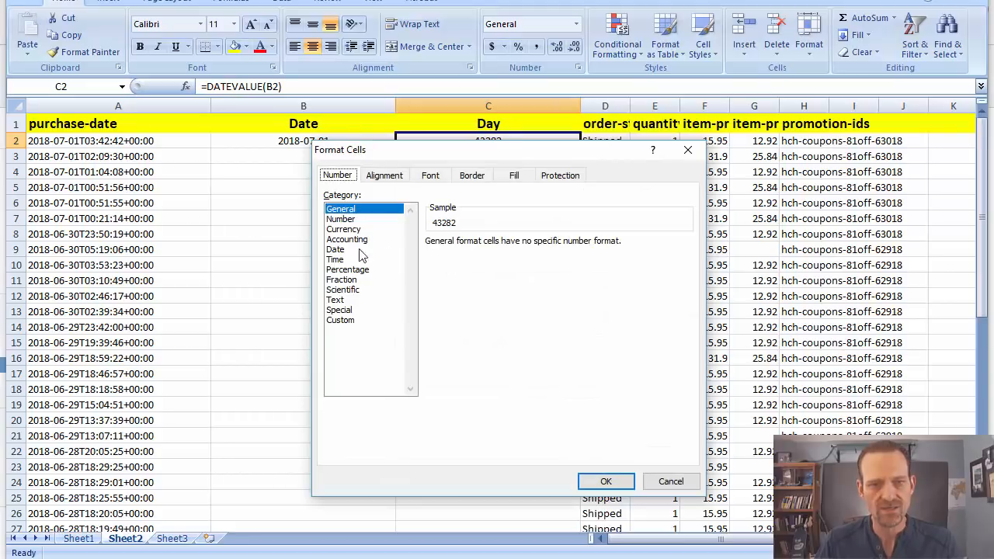
click(336, 250)
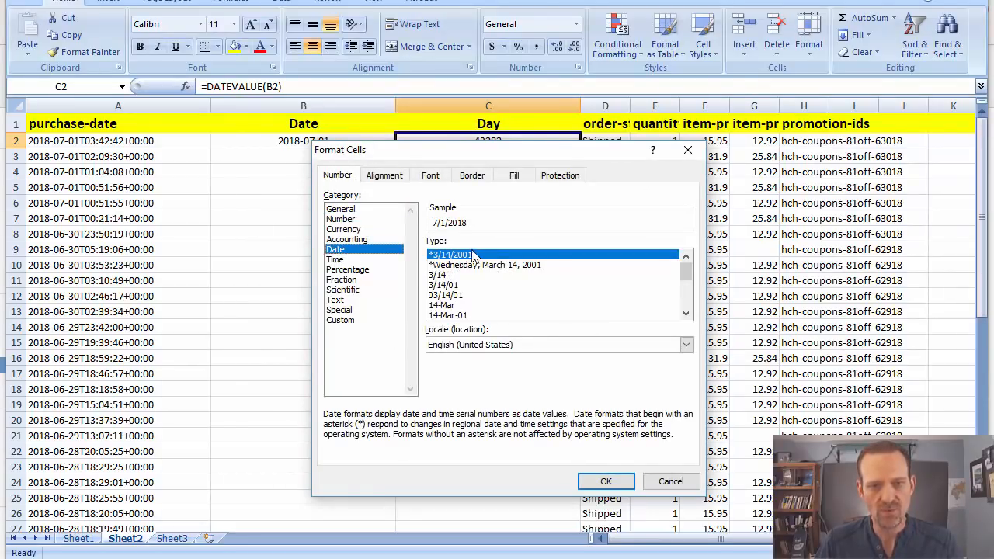
click(460, 266)
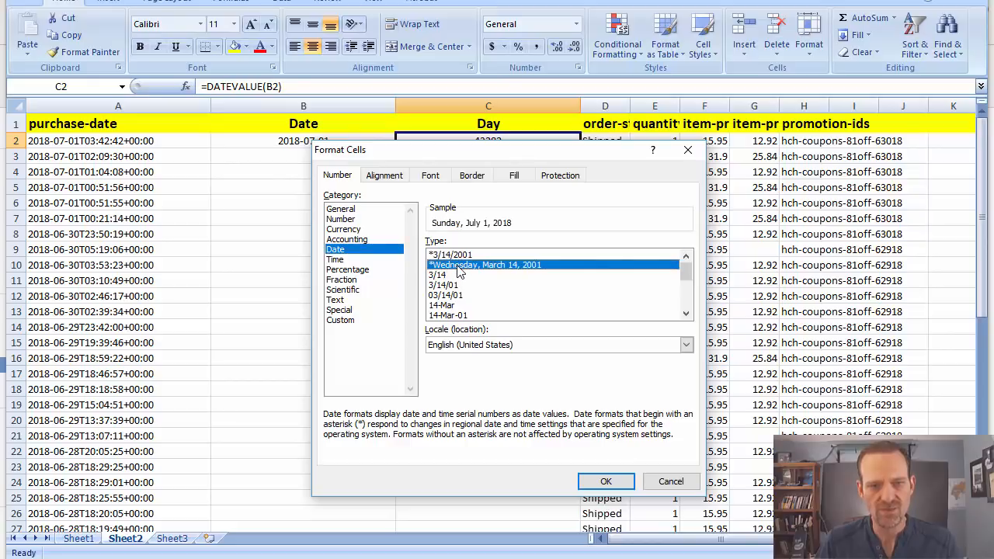
click(602, 481)
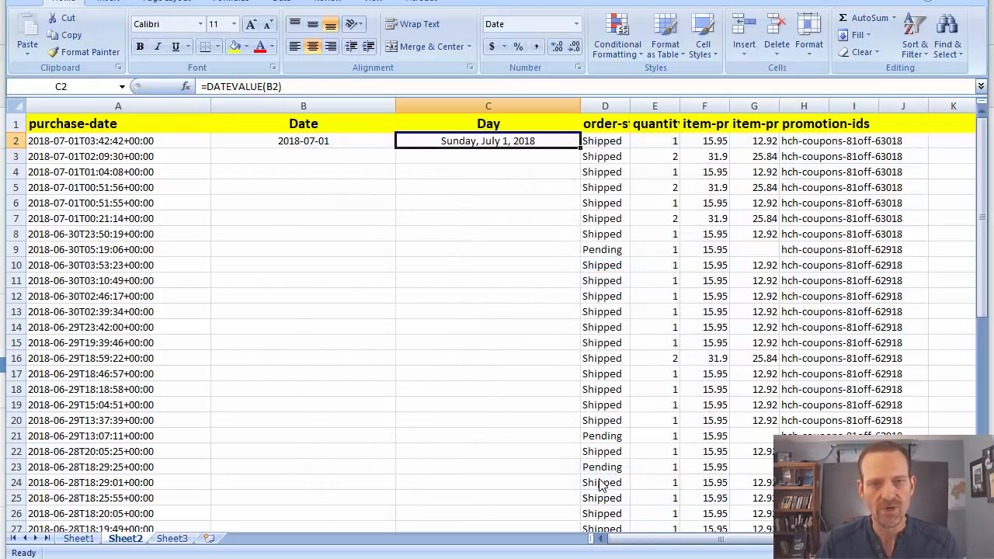
click(442, 191)
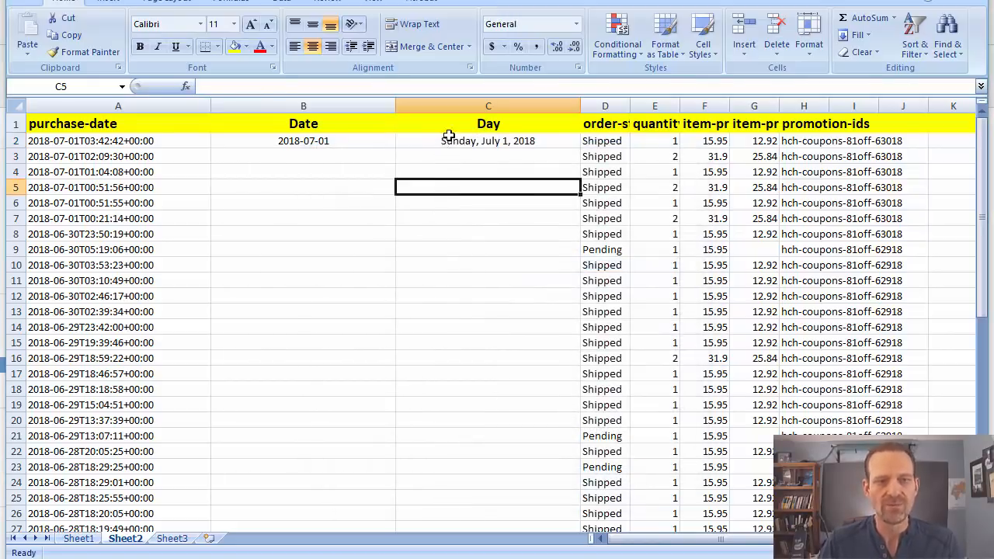
Fill the Date and Day formulas from B2:C2 down through row 54.
click(450, 129)
click(450, 140)
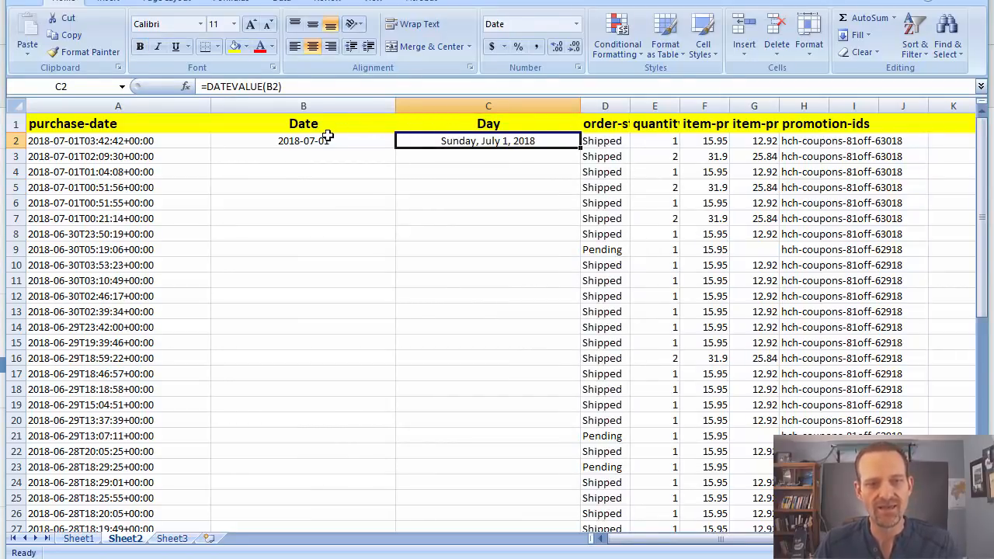
drag(329, 139, 462, 146)
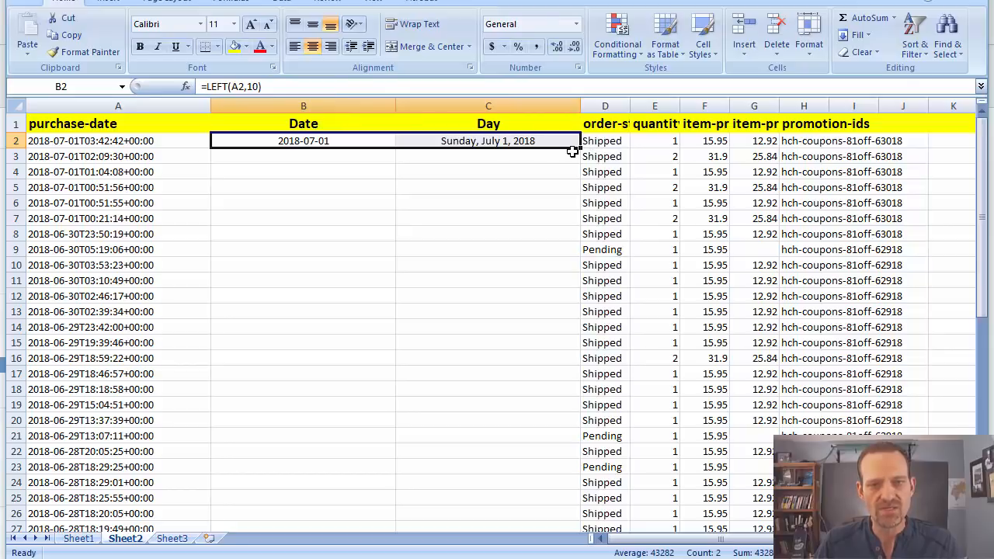
drag(581, 145, 570, 486)
scroll(490, 415, down, 1)
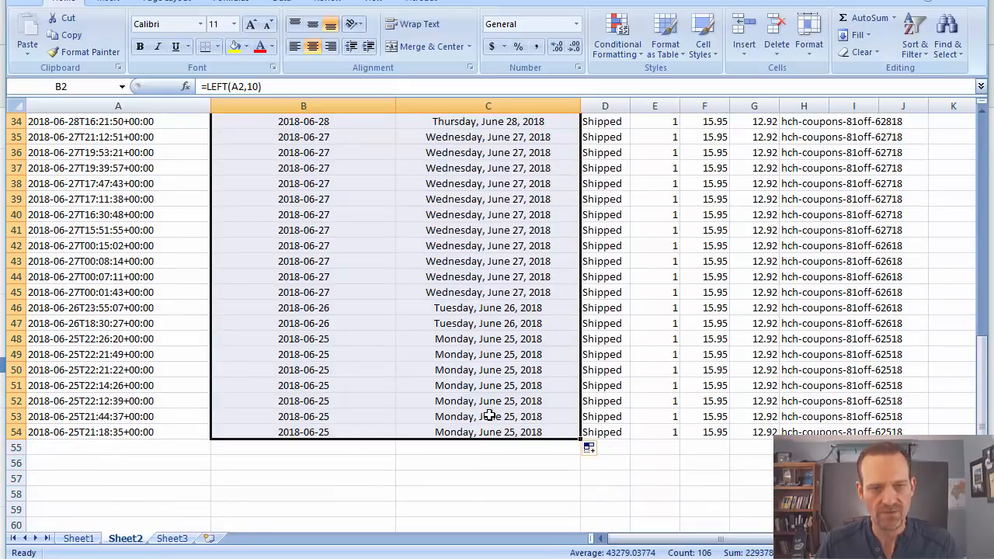
click(489, 416)
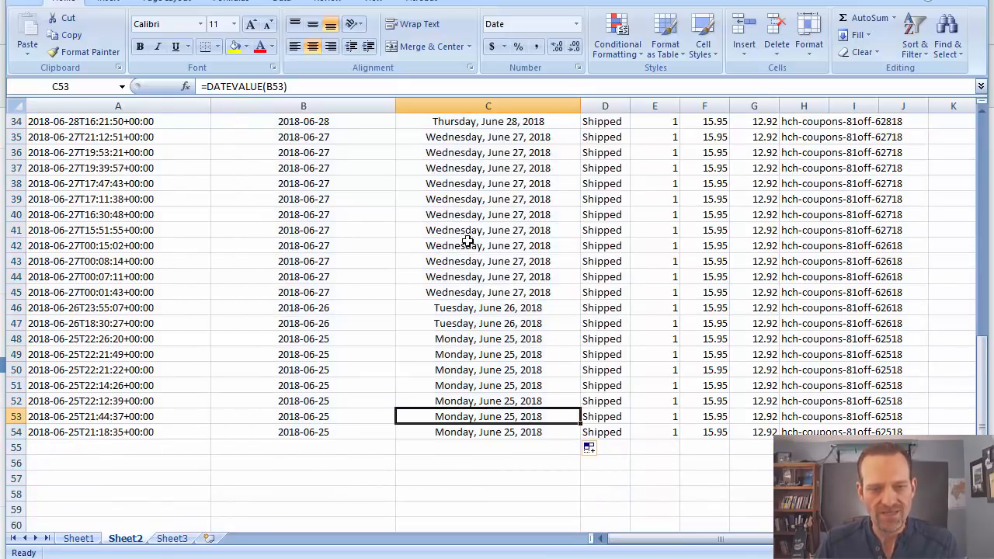
Sort the order rows by the Day column from oldest to newest, keeping the header row.
scroll(467, 246, up, 7)
scroll(467, 246, up, 4)
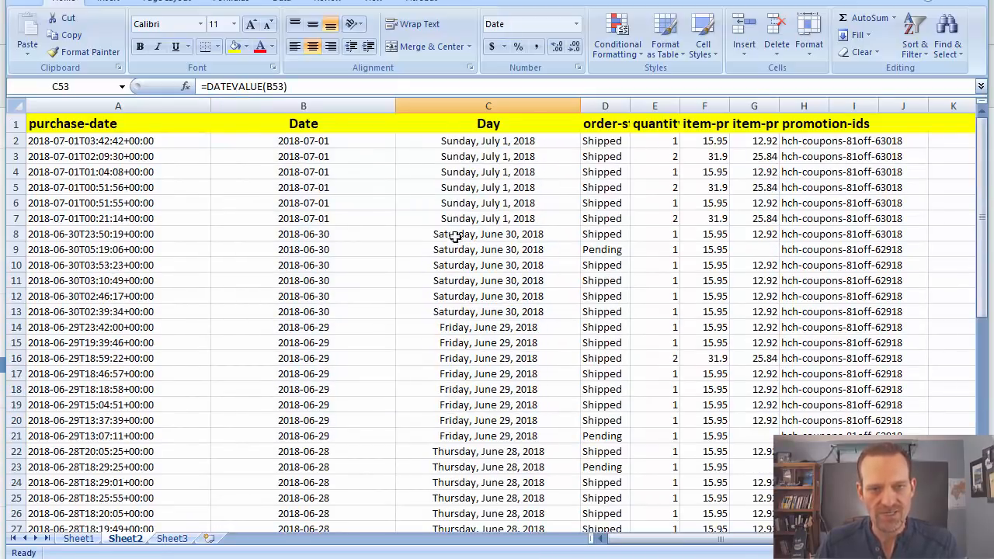
scroll(456, 240, down, 2)
scroll(456, 248, down, 9)
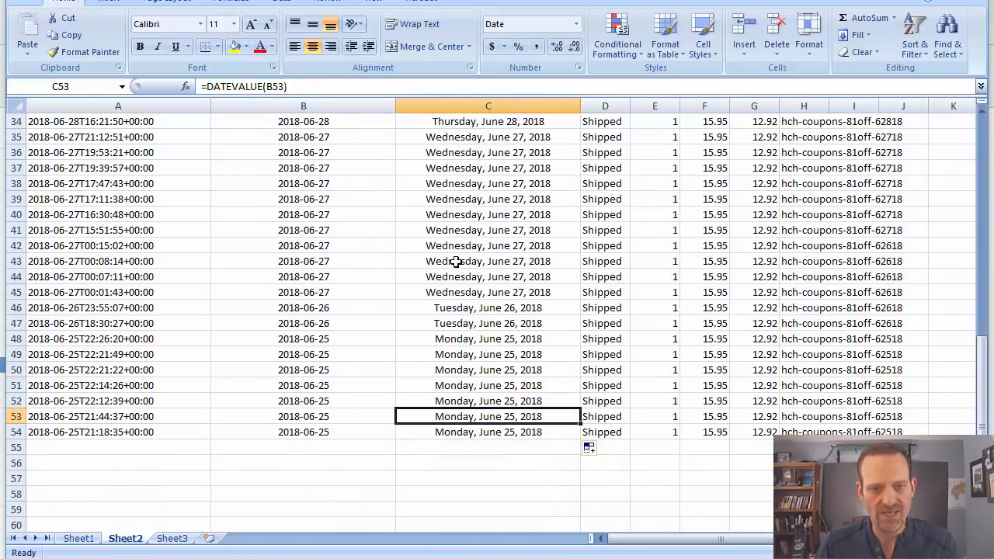
scroll(456, 256, up, 6)
scroll(455, 262, up, 5)
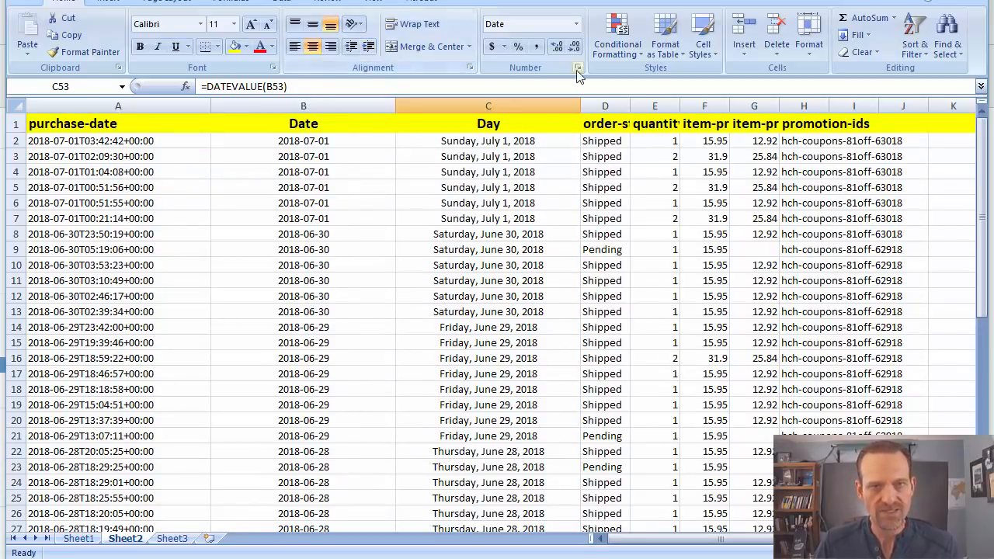
click(277, 3)
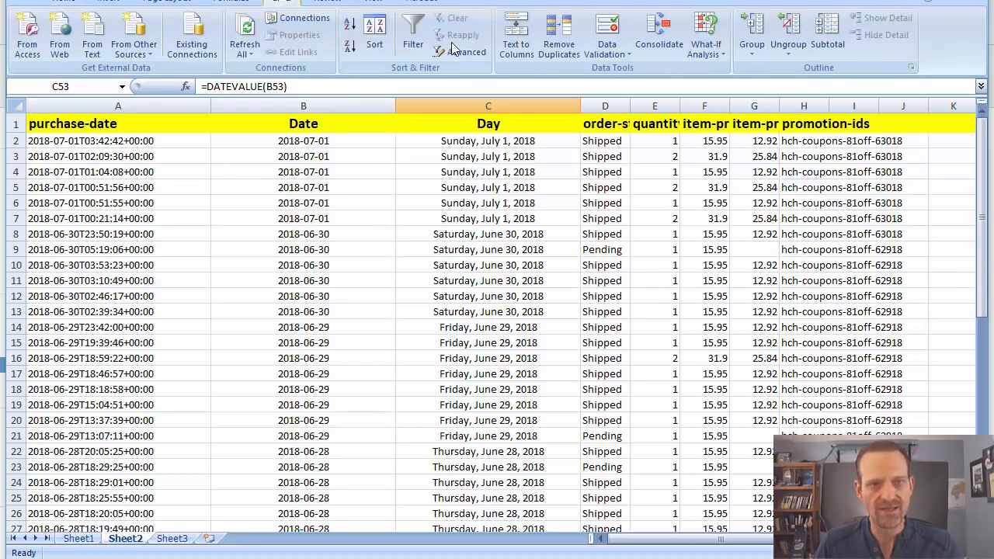
click(374, 32)
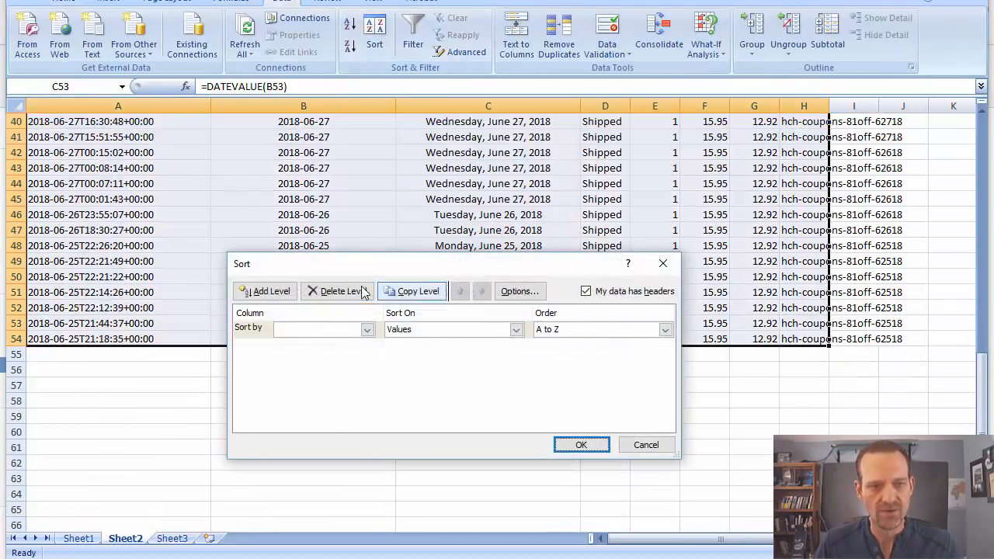
click(364, 329)
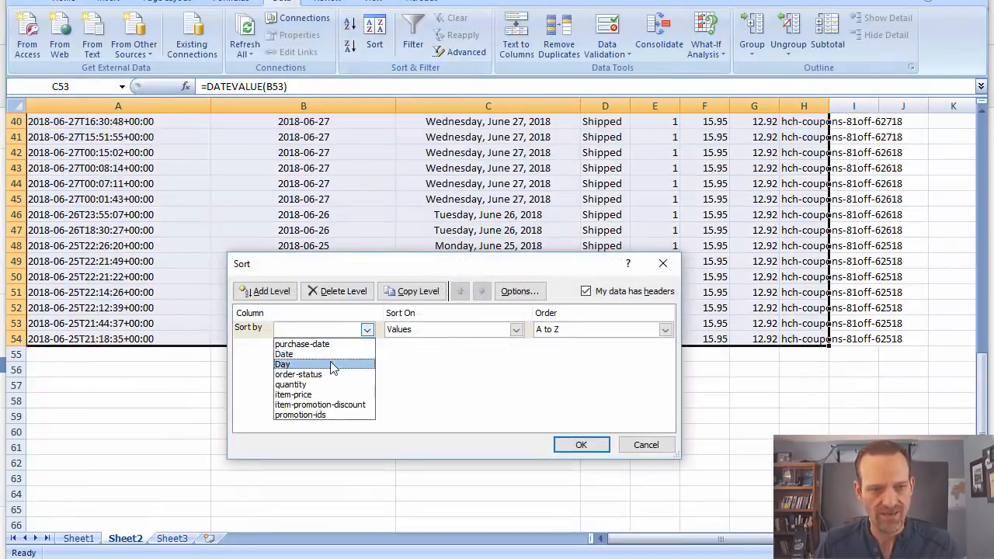
click(331, 365)
scroll(558, 185, up, 13)
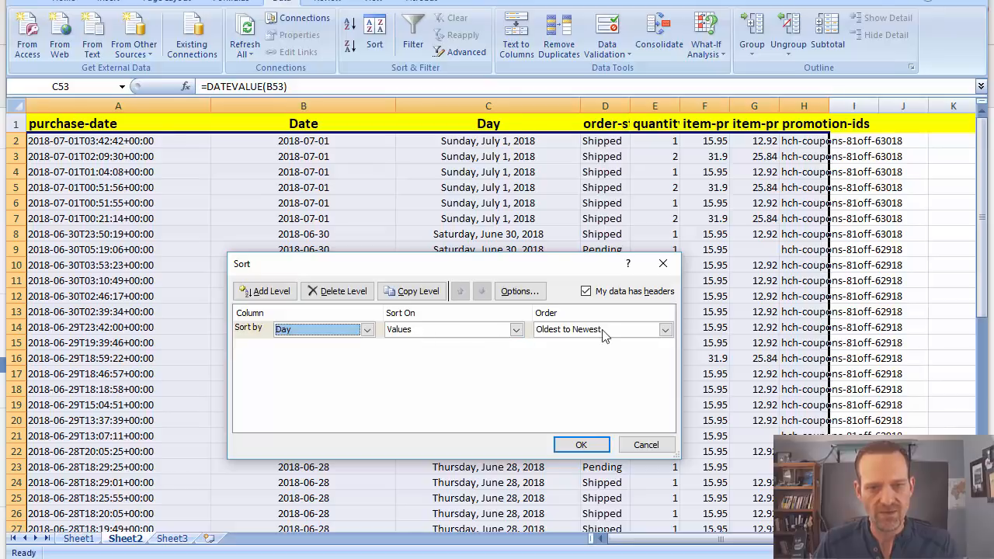
click(581, 444)
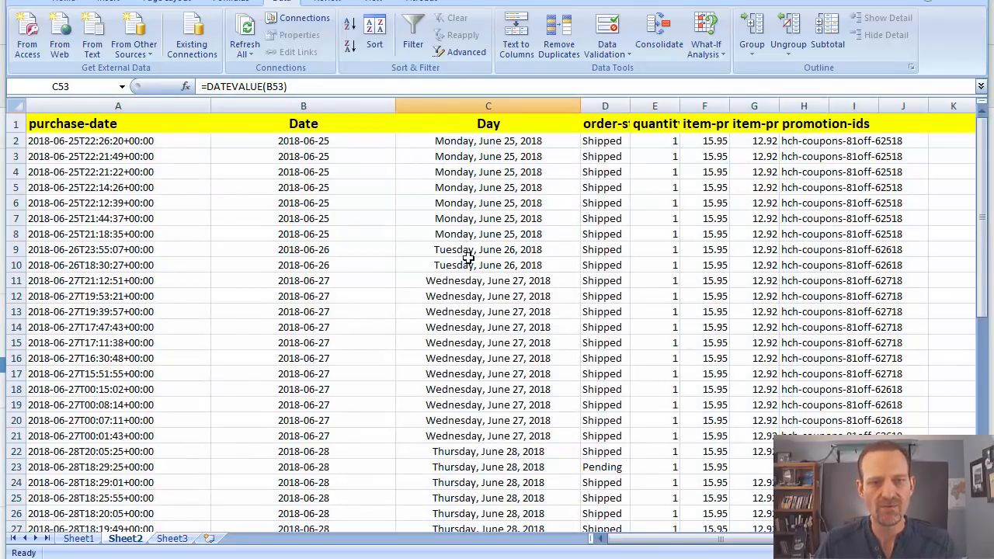
Review the sorted orders down to the last row and examine the Sunday, July 1, 2018 entries in the Day column.
scroll(465, 342, down, 10)
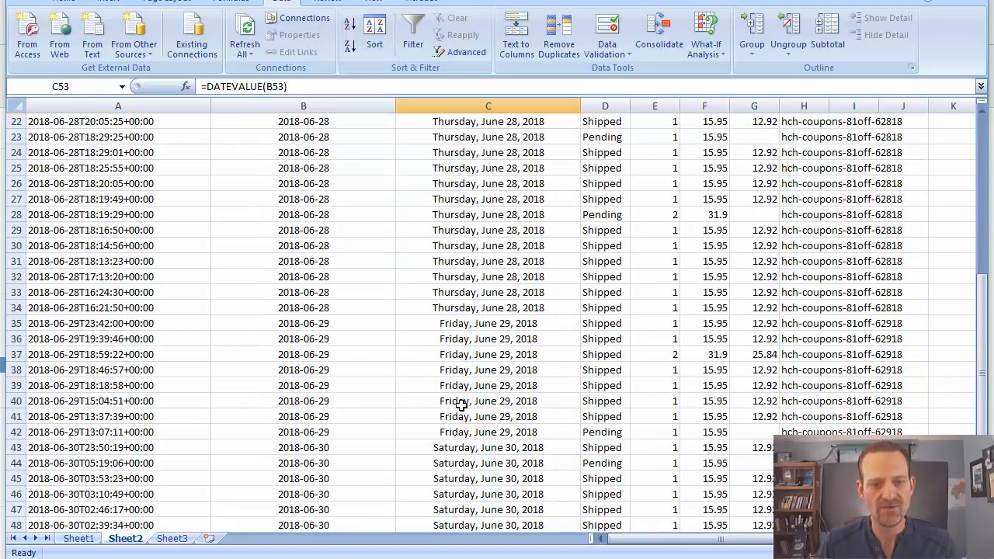
scroll(461, 405, down, 1)
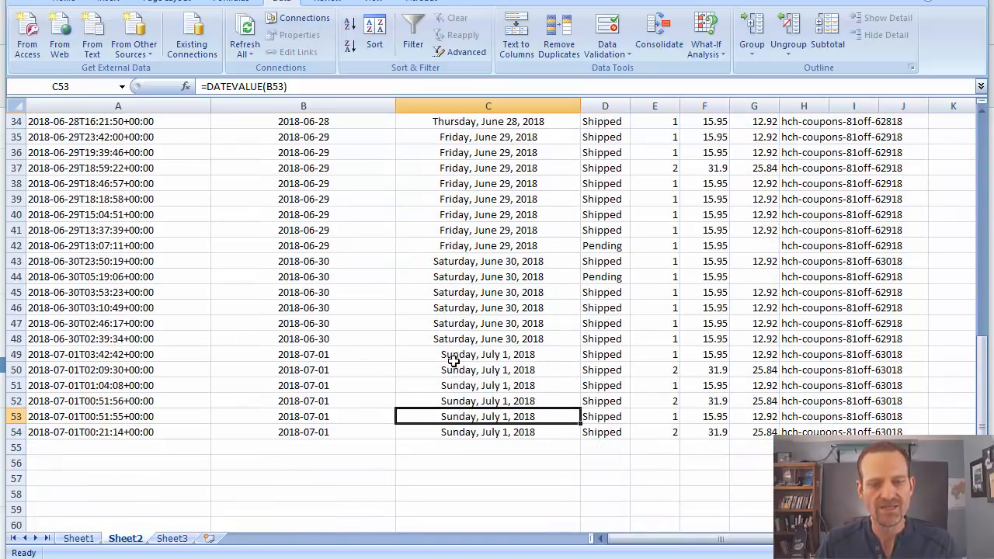
drag(457, 355, 460, 430)
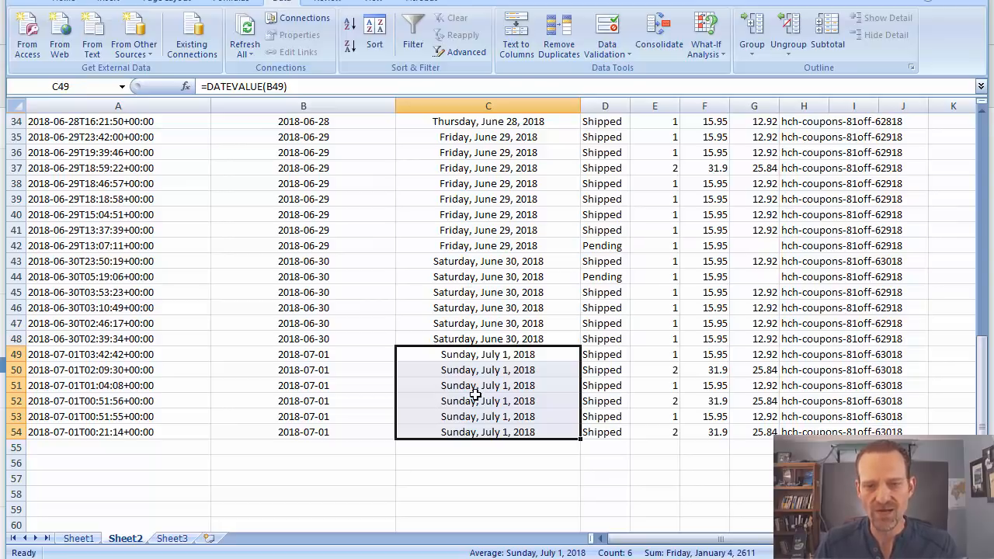
click(462, 340)
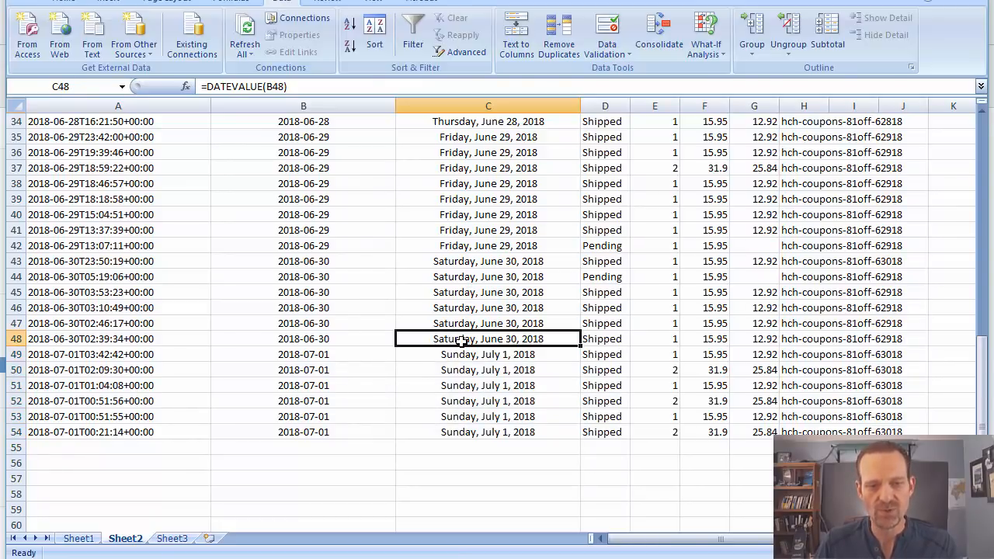
drag(456, 355, 471, 433)
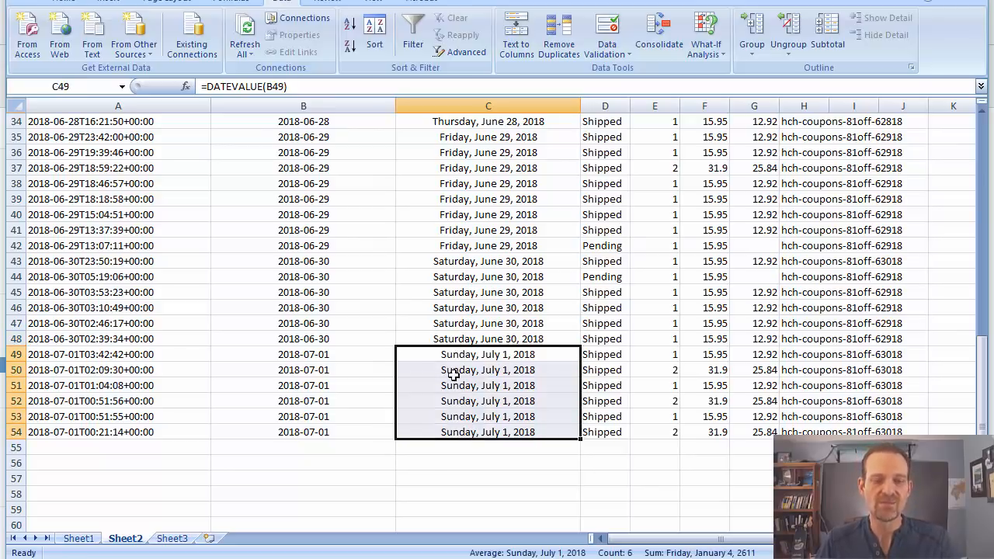
click(460, 309)
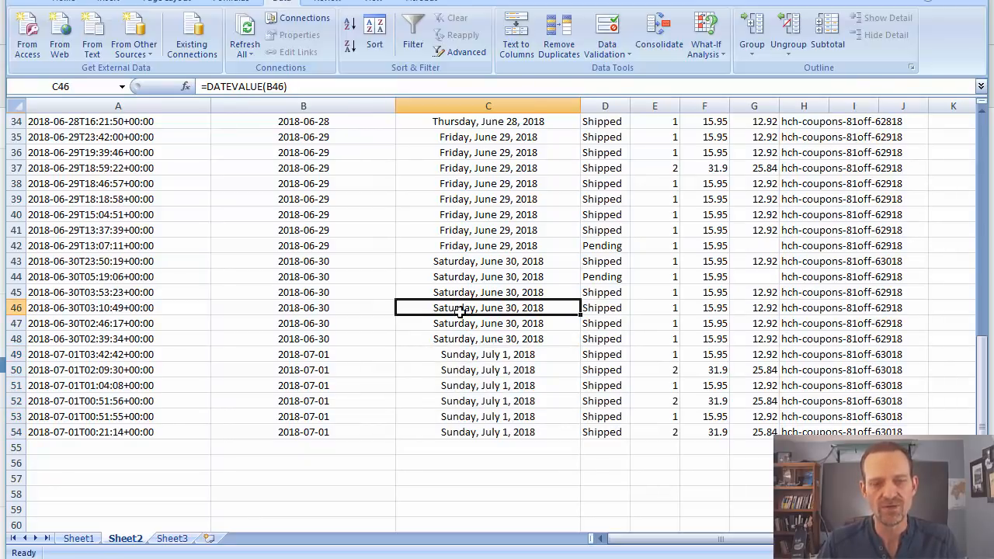
Move the purchase-date column from the start of the sheet to just after the promotion-ids data, before column J.
scroll(472, 403, up, 11)
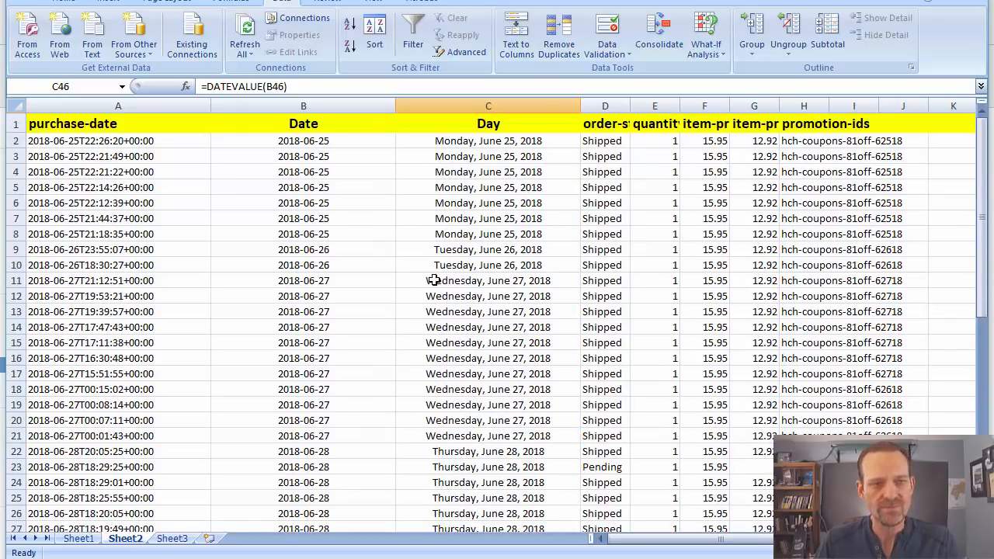
click(142, 106)
right_click(145, 109)
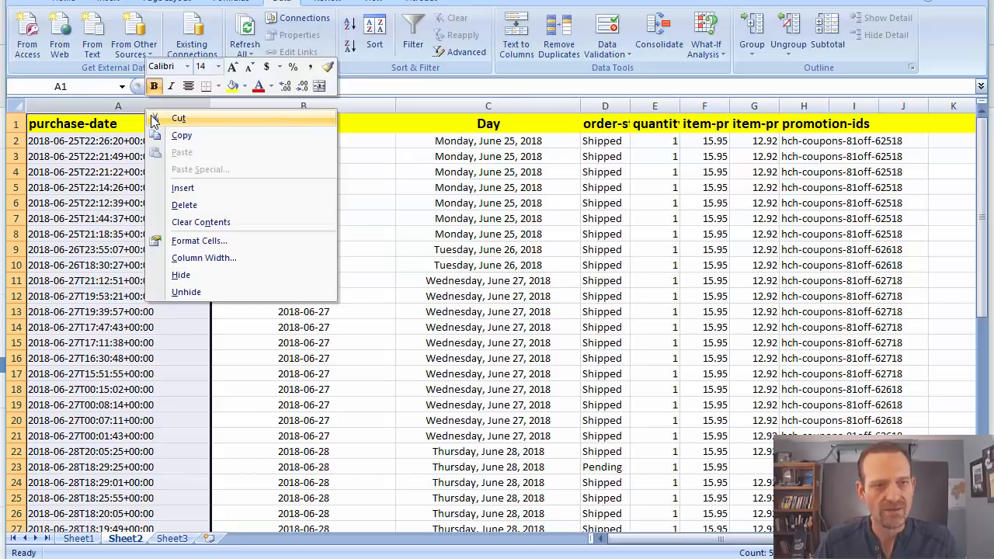
click(154, 120)
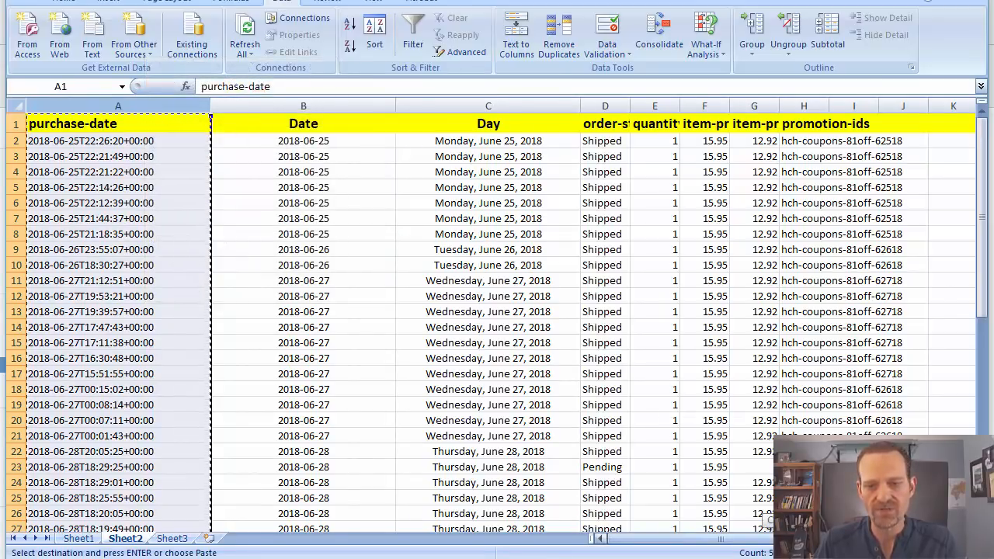
scroll(760, 520, right, 3)
click(351, 106)
right_click(351, 106)
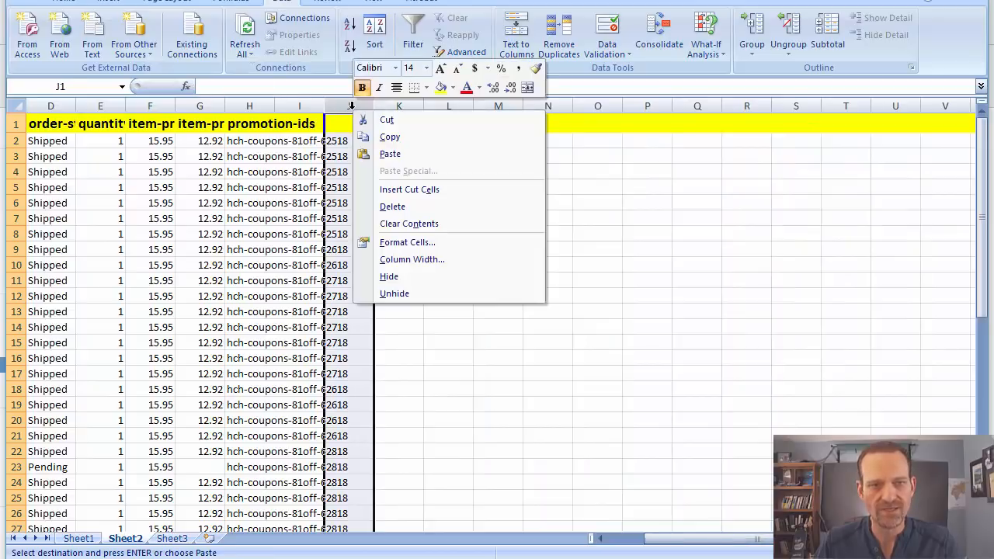
click(390, 192)
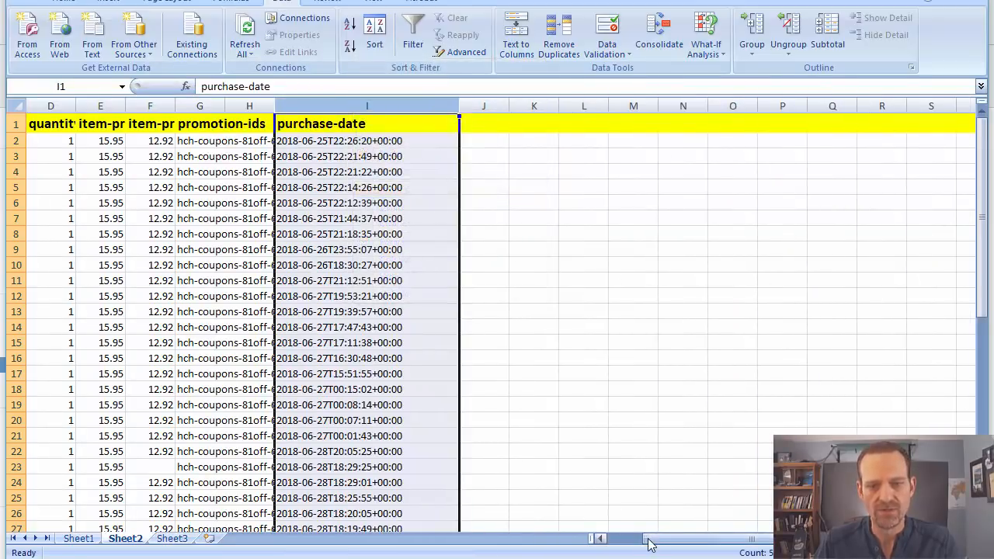
drag(654, 538, 590, 535)
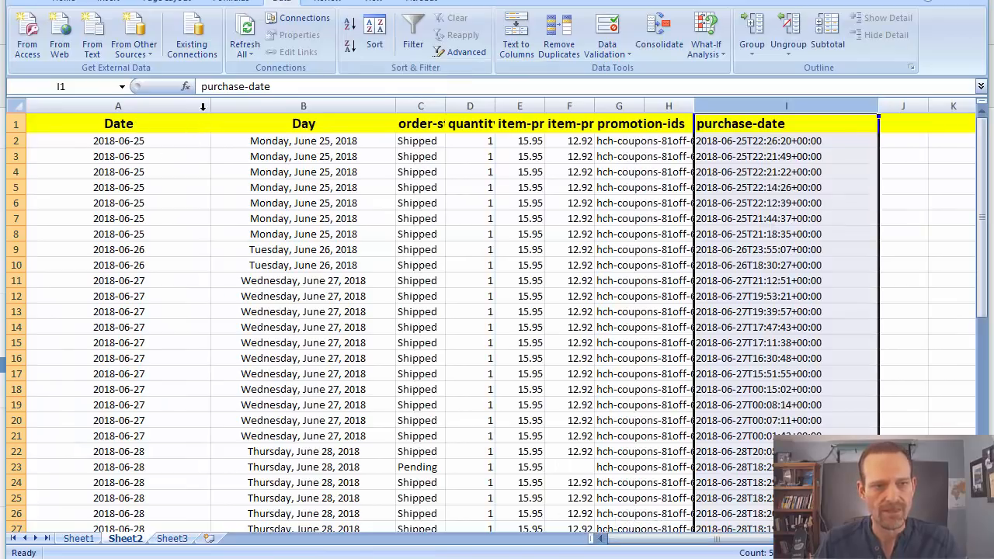
Narrow the Date and Day columns to fit their contents more closely.
drag(210, 106, 104, 106)
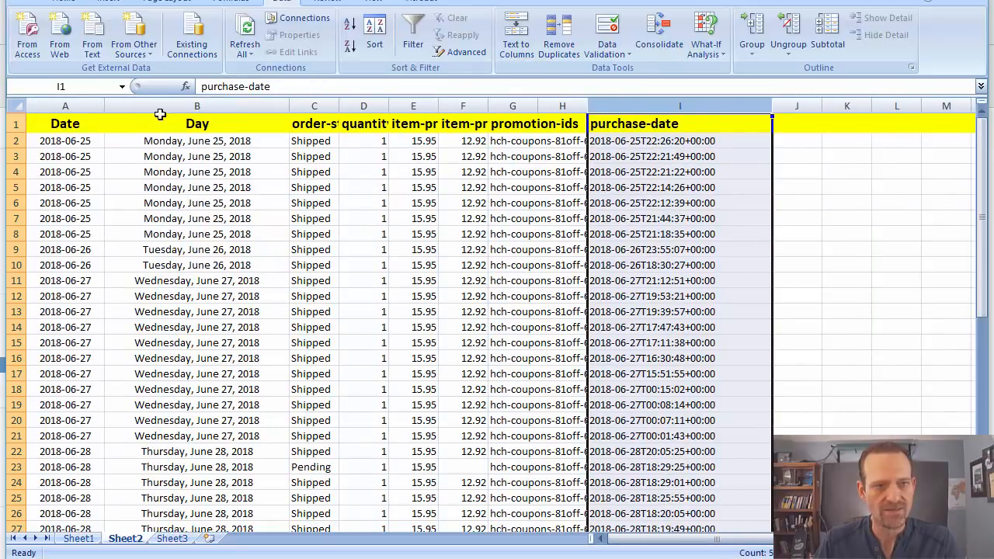
drag(289, 105, 267, 106)
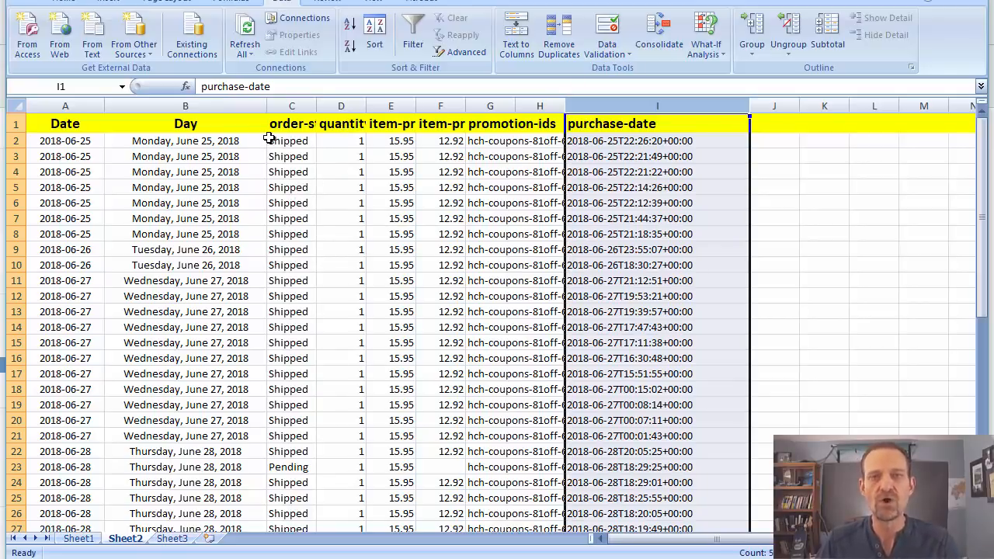
click(487, 326)
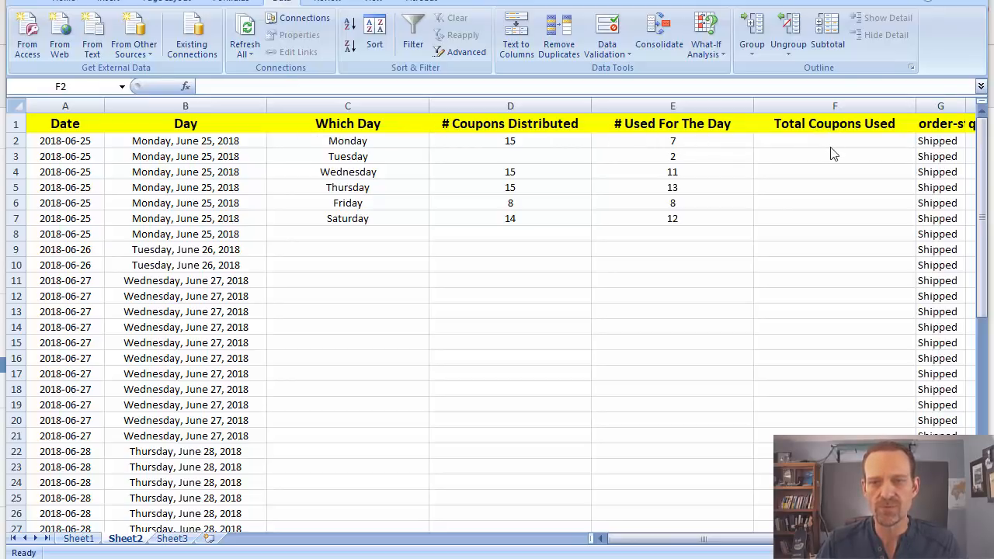
click(501, 156)
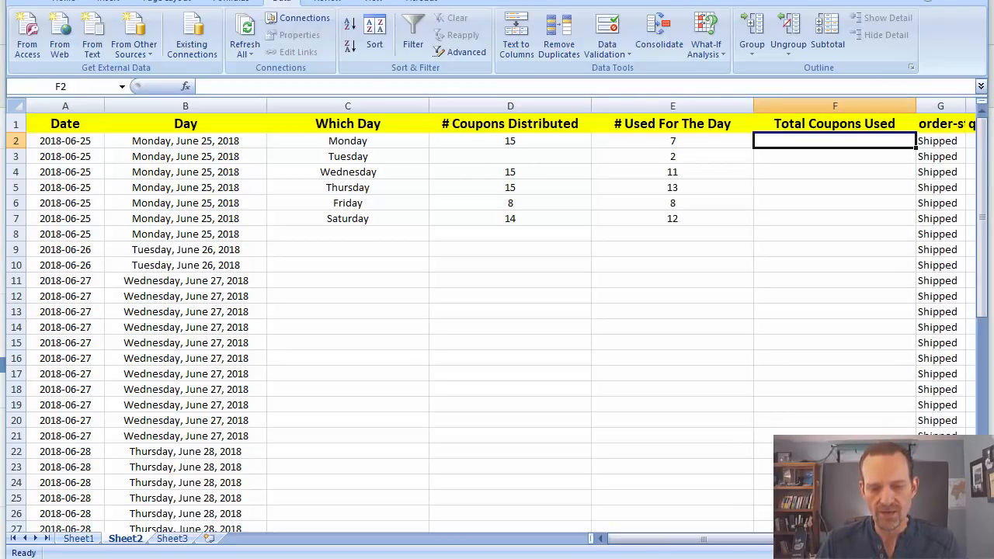
key(alt+Tab)
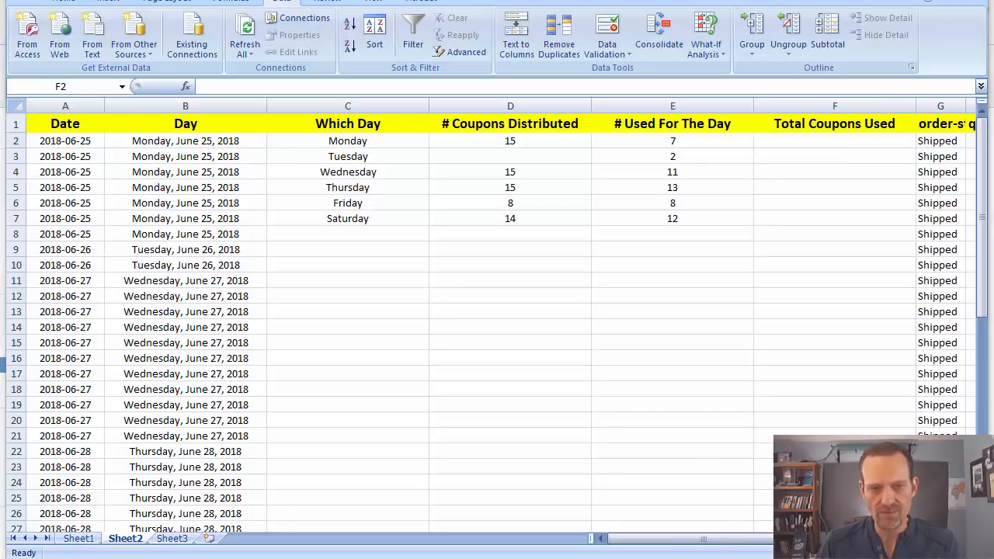
Look up the distributed coupon numbers in the Notepad list and try to enter 15 as Tuesday's coupons distributed.
key(alt+Tab)
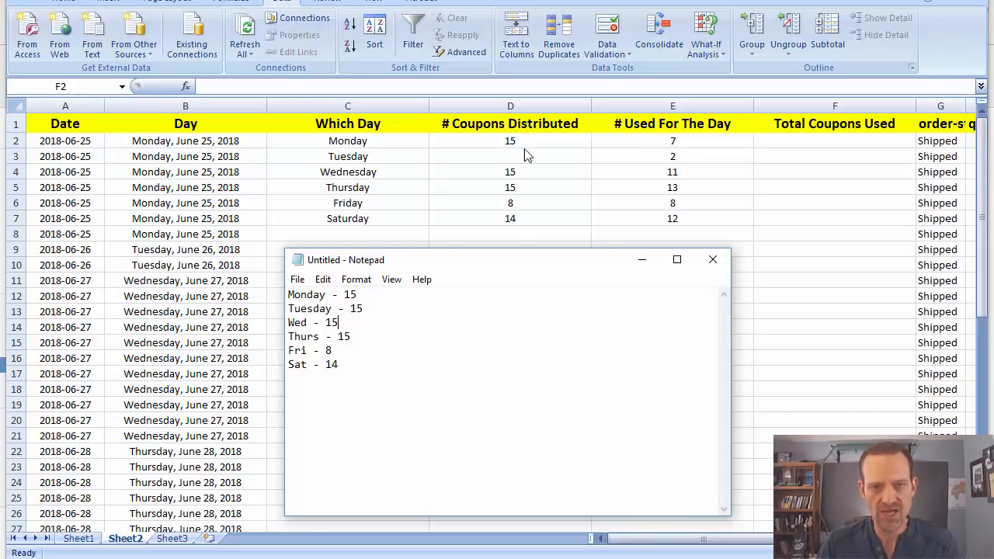
click(641, 259)
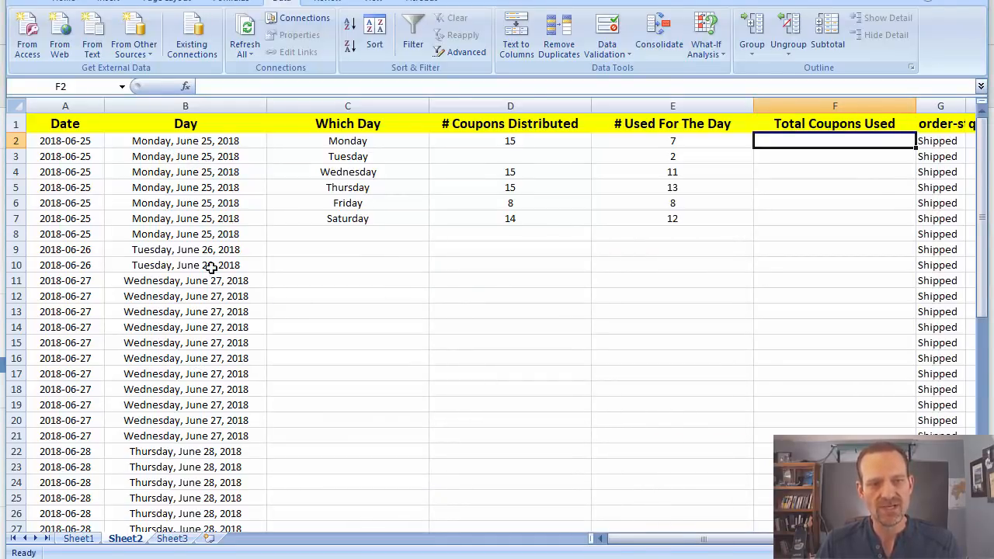
click(520, 159)
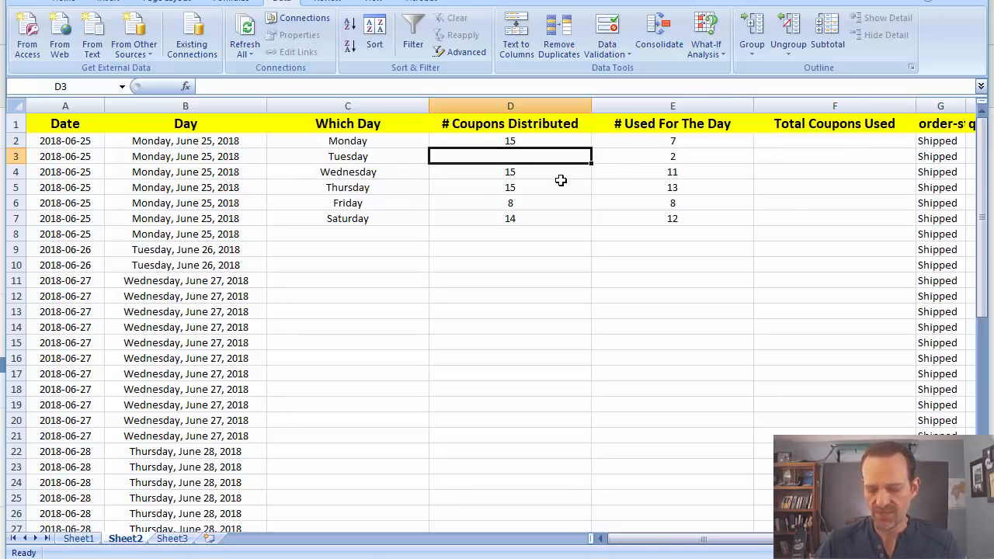
text(15)
key(Return)
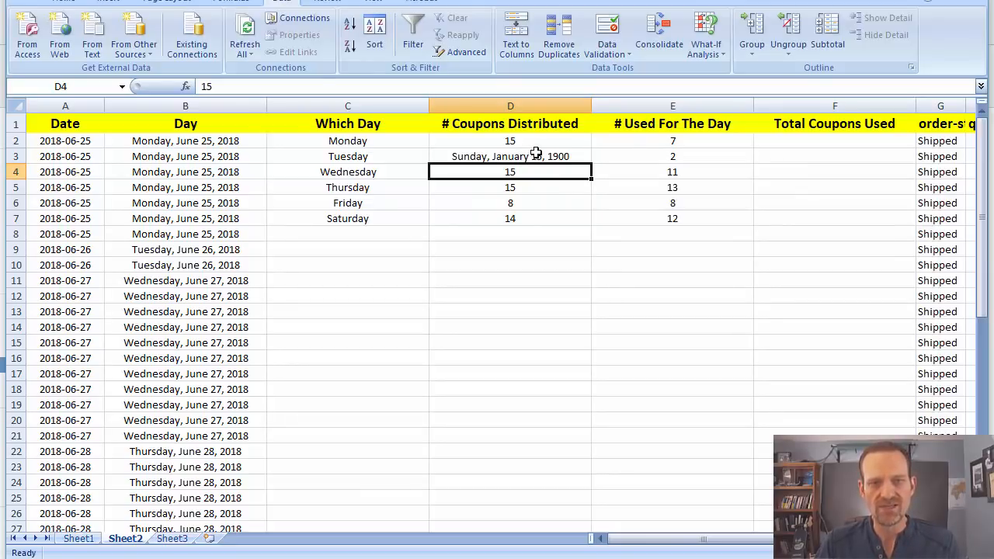
click(538, 158)
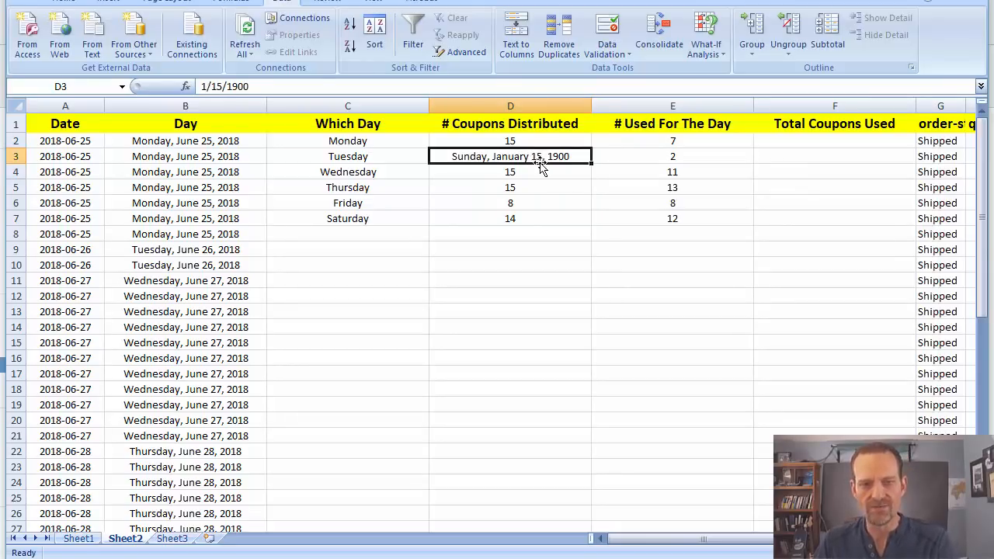
key(Delete)
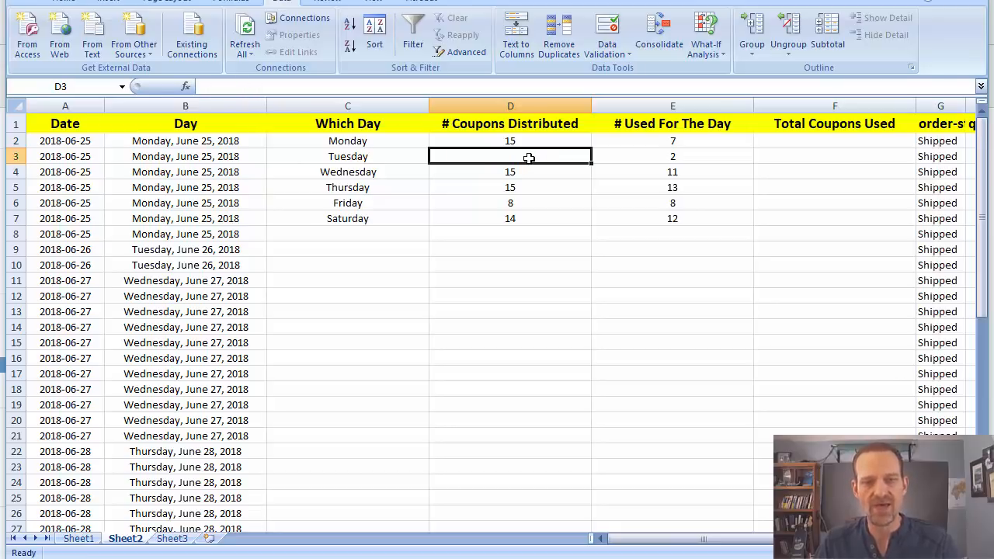
Set the number format of Tuesday's # Coupons Distributed cell to General and enter 15 in it.
right_click(528, 158)
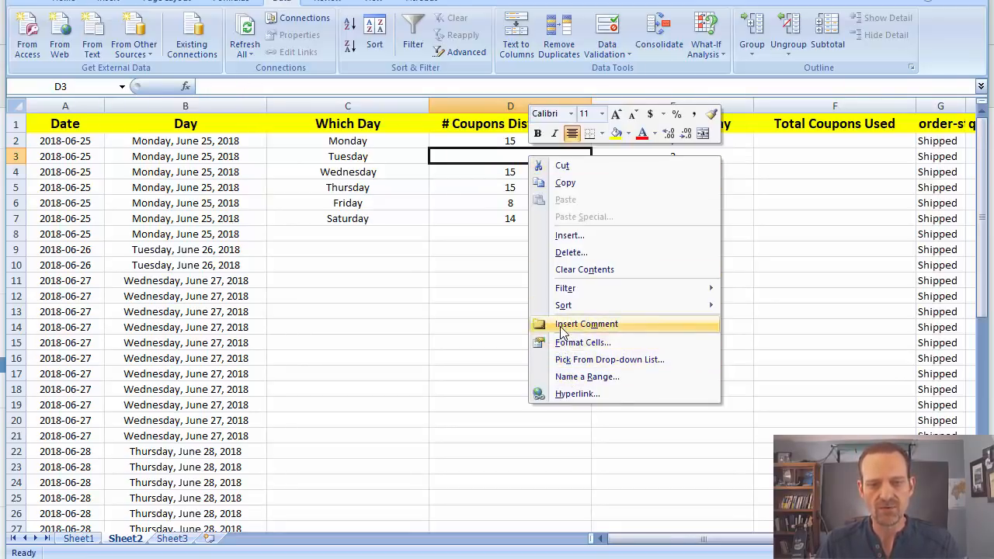
click(475, 285)
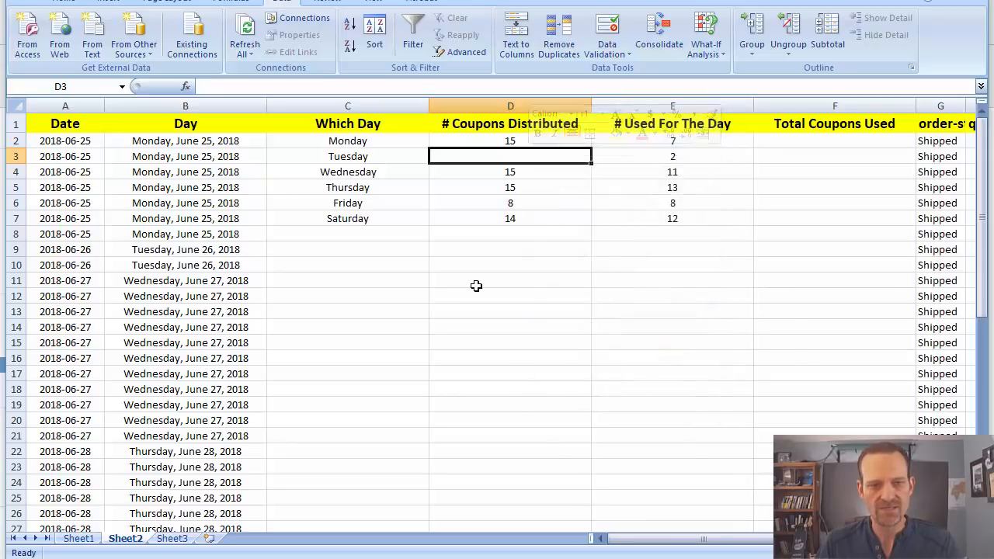
click(439, 225)
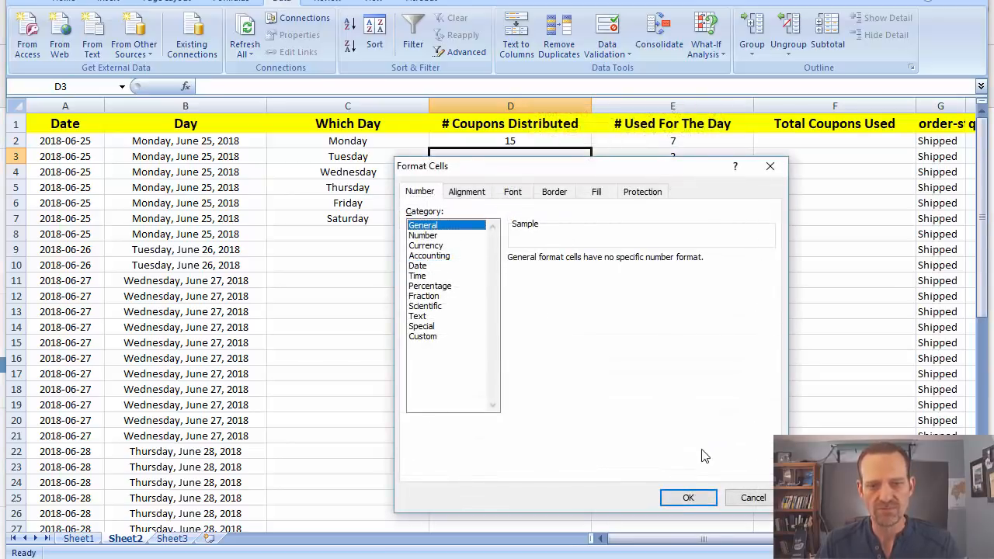
click(687, 496)
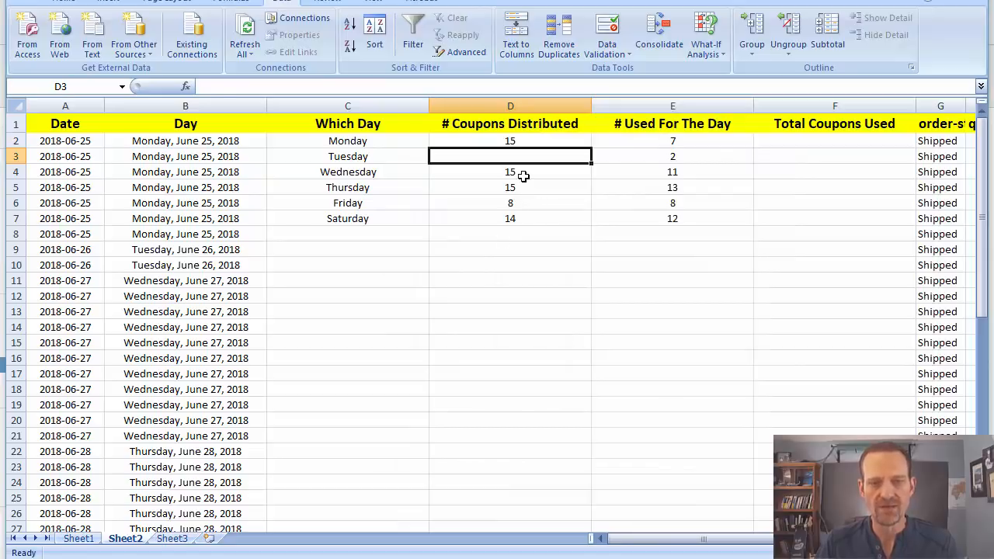
text(15)
key(Return)
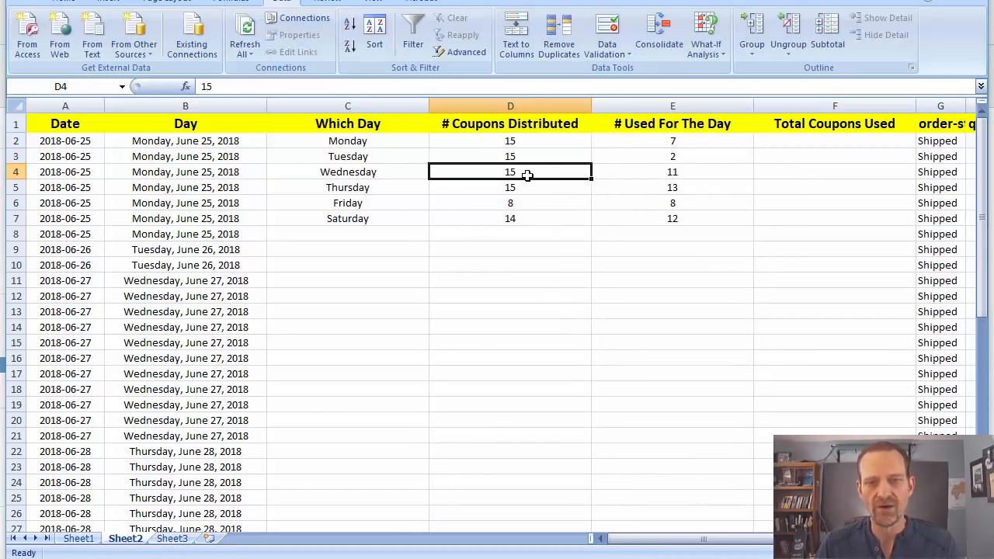
Examine the Saturday and Sunday, July 1, 2018 orders and compare the daily coupons distributed with those used.
click(375, 220)
scroll(384, 235, down, 13)
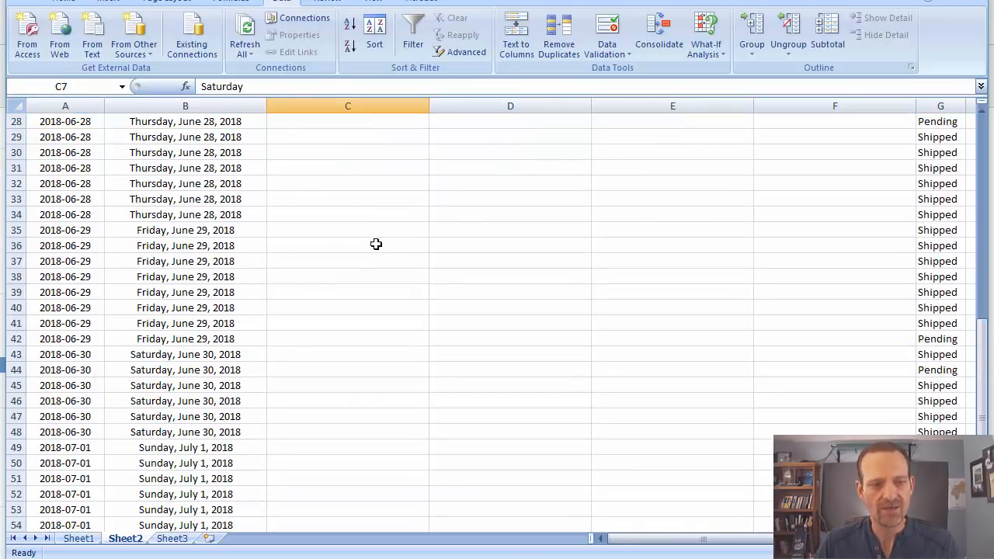
drag(176, 263, 192, 332)
scroll(189, 325, up, 2)
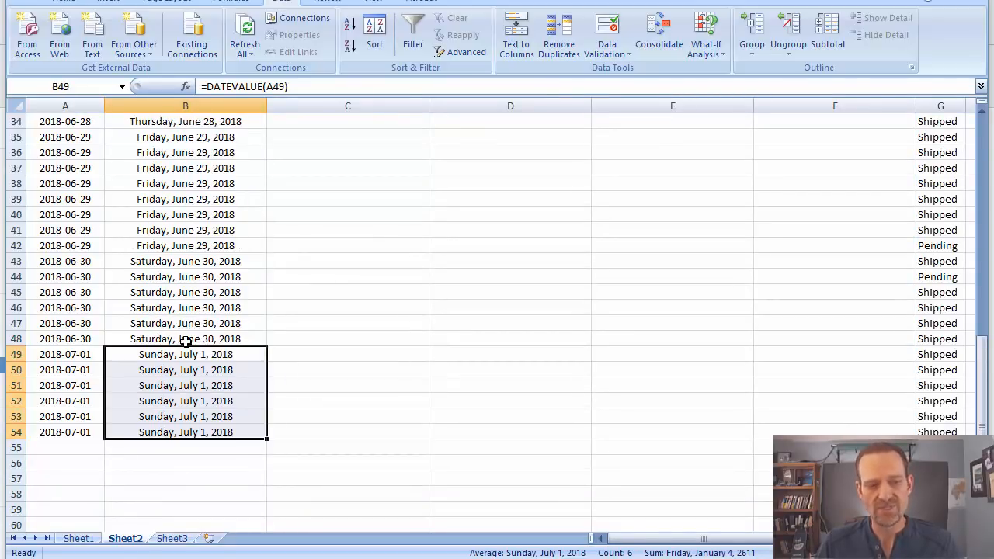
scroll(428, 381, up, 8)
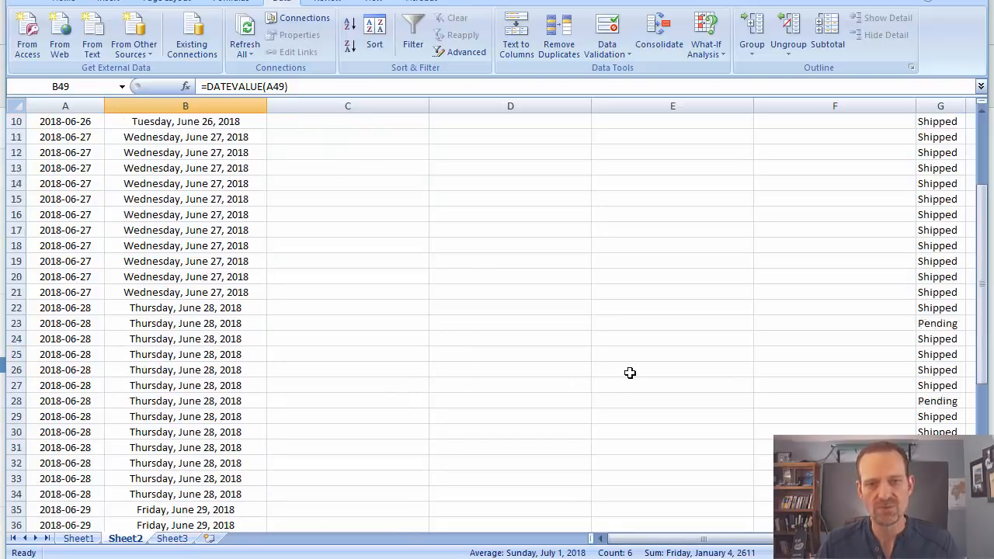
scroll(630, 373, up, 3)
click(550, 220)
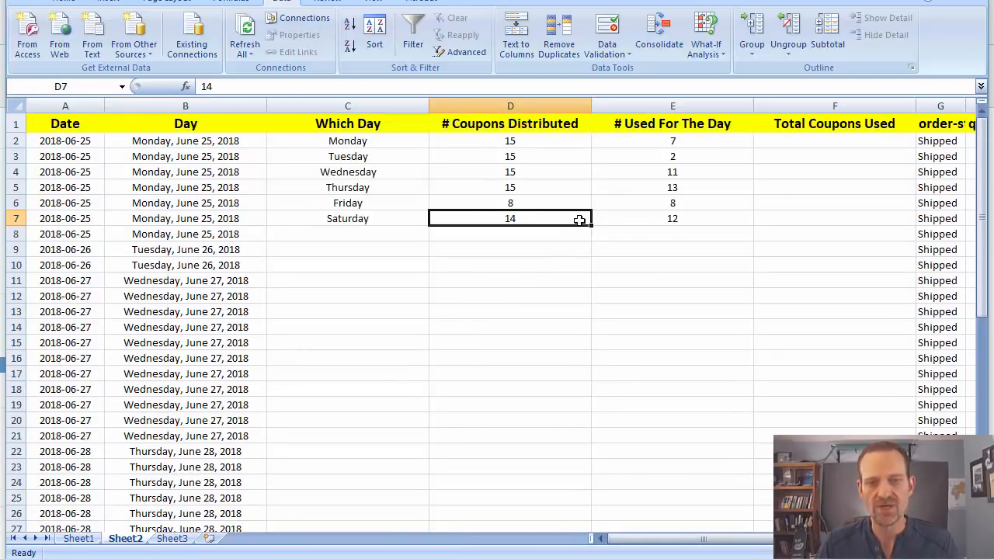
click(665, 221)
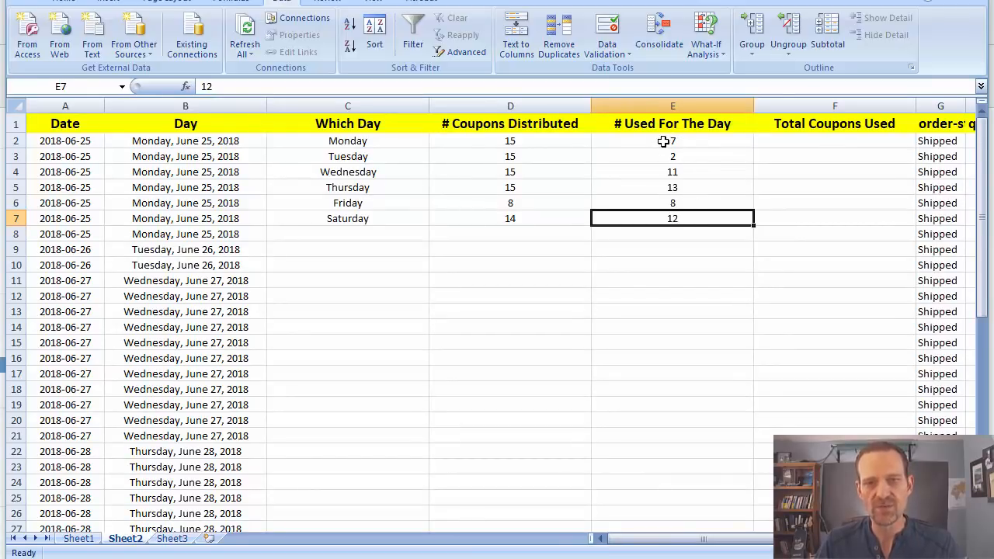
drag(663, 141, 699, 214)
drag(505, 142, 513, 230)
click(704, 200)
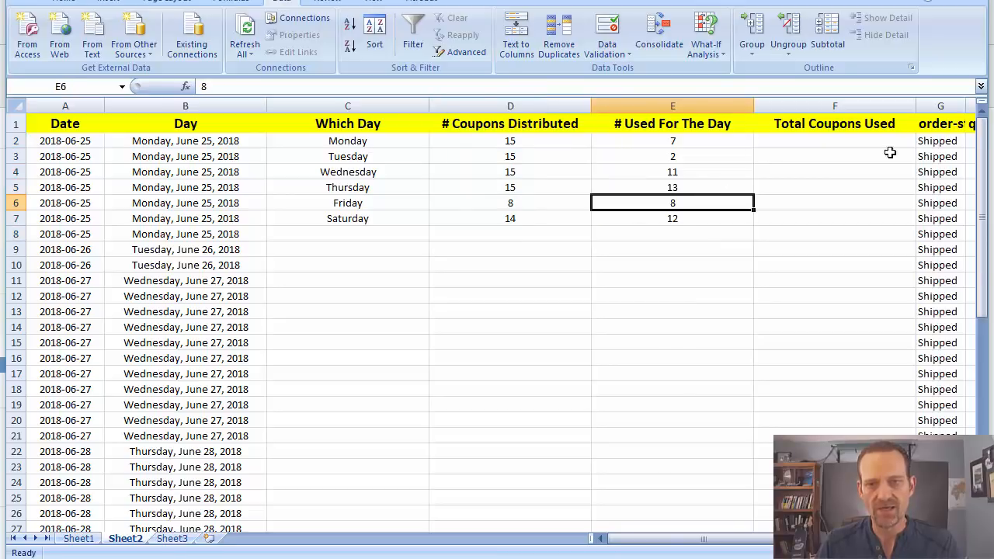
Total the Monday to Saturday used coupons in cell F2 under Total Coupons Used with a SUM of E2:E7.
click(819, 141)
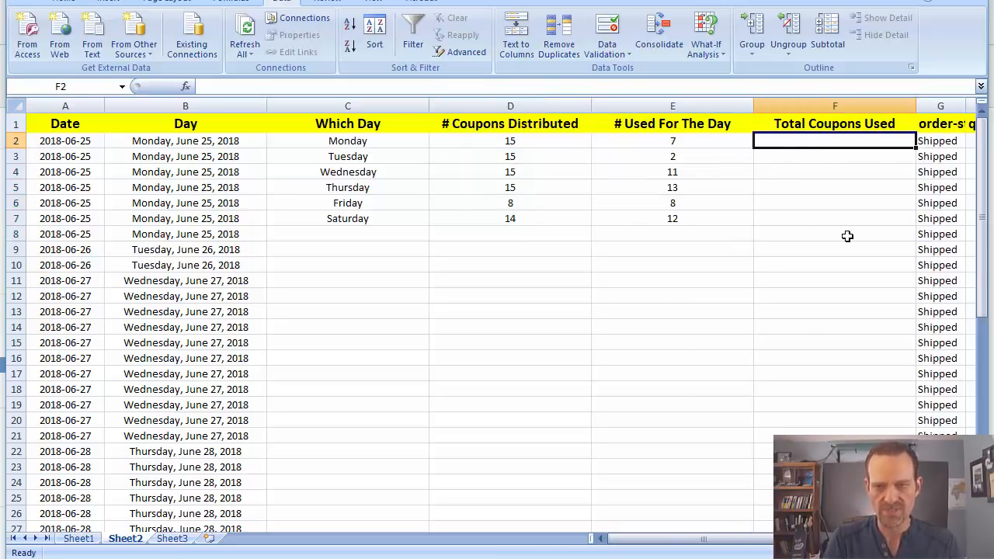
text(=sum()
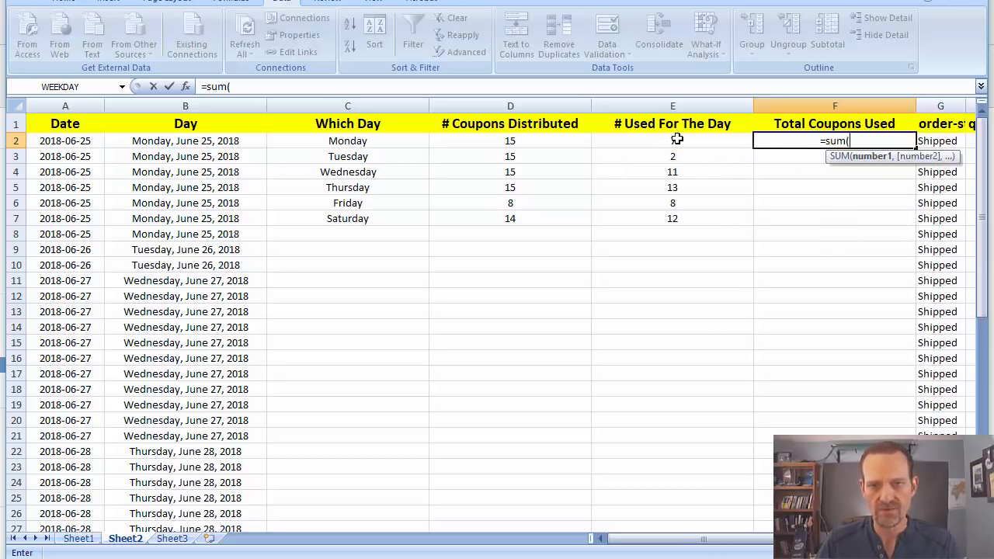
drag(677, 139, 691, 219)
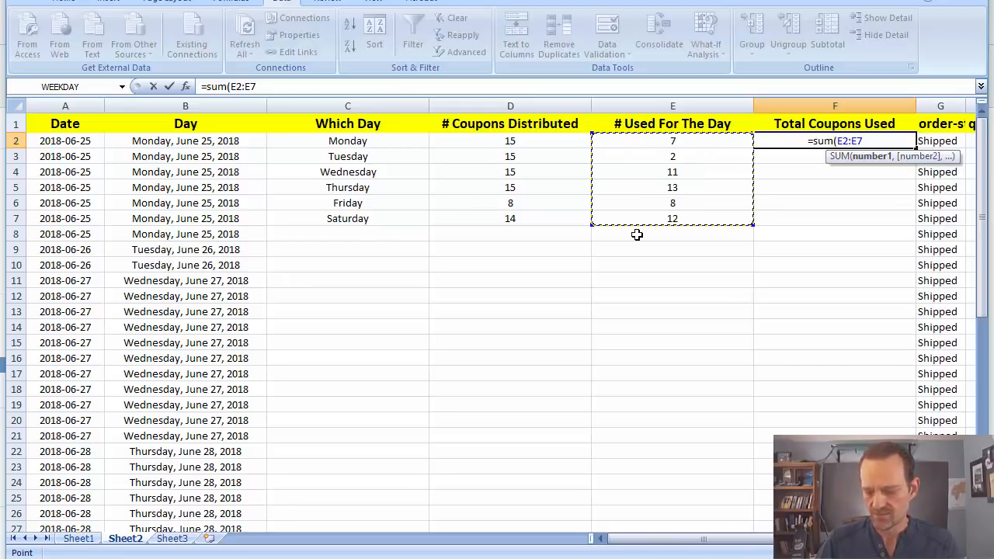
key(Return)
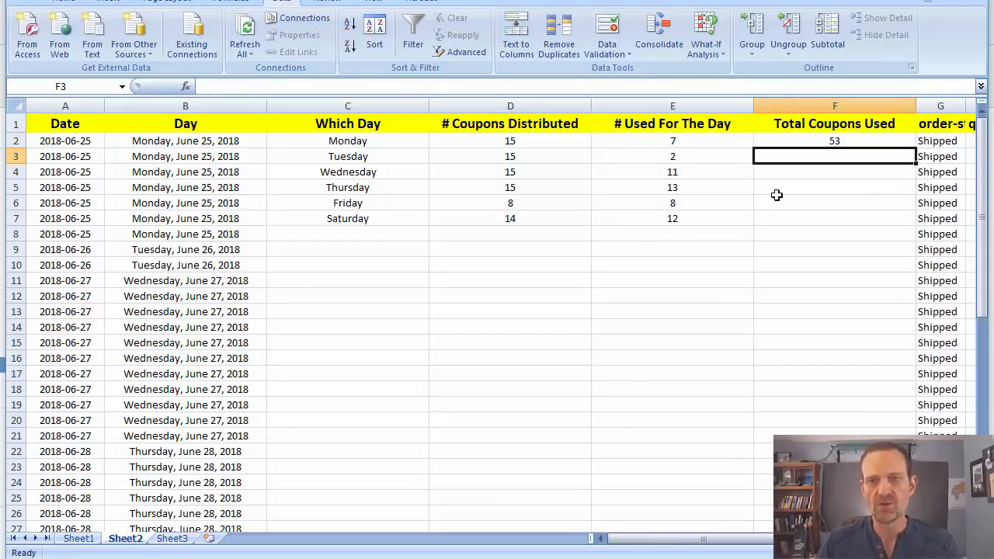
Review the total coupons used against the average daily usage and the coupons distributed from Monday to Saturday.
click(819, 190)
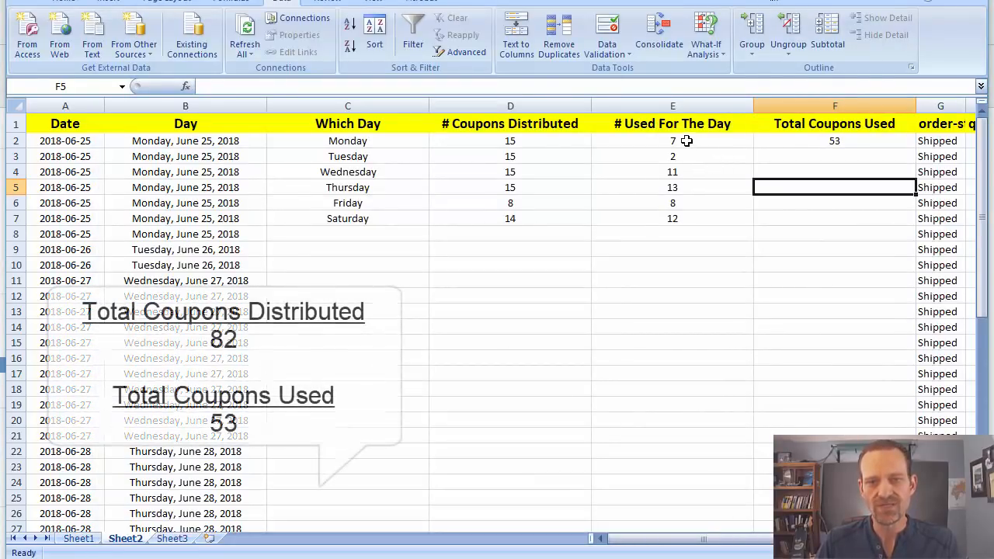
drag(686, 141, 701, 218)
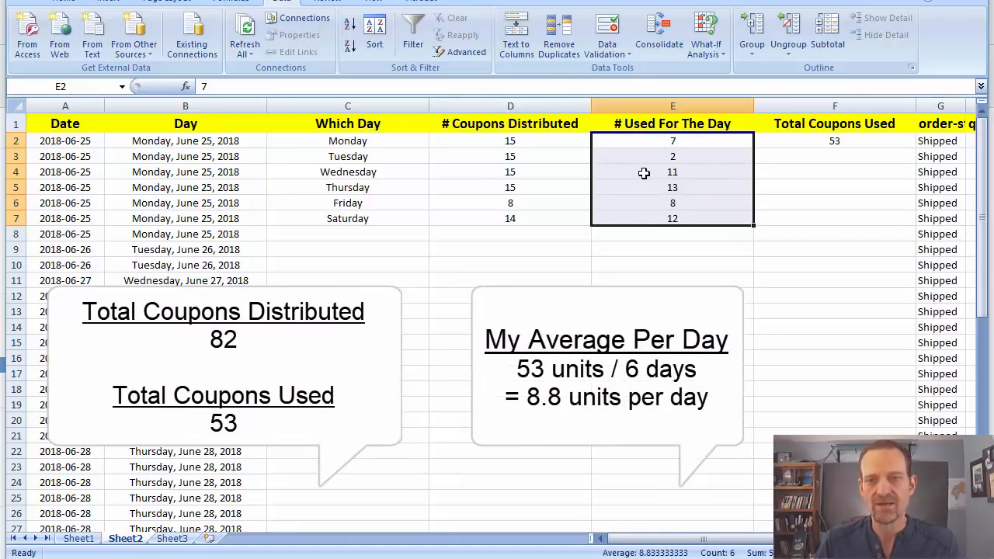
click(835, 138)
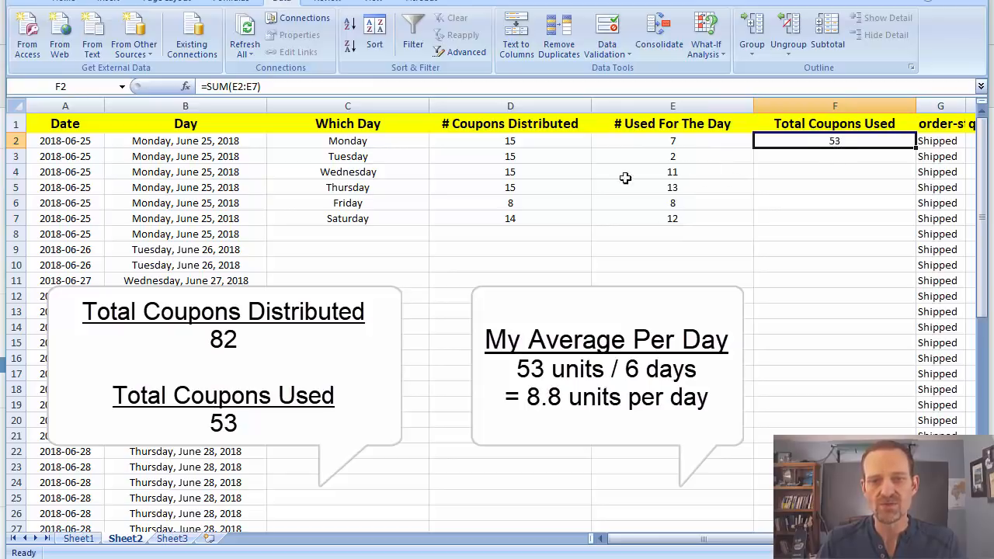
drag(544, 142, 557, 221)
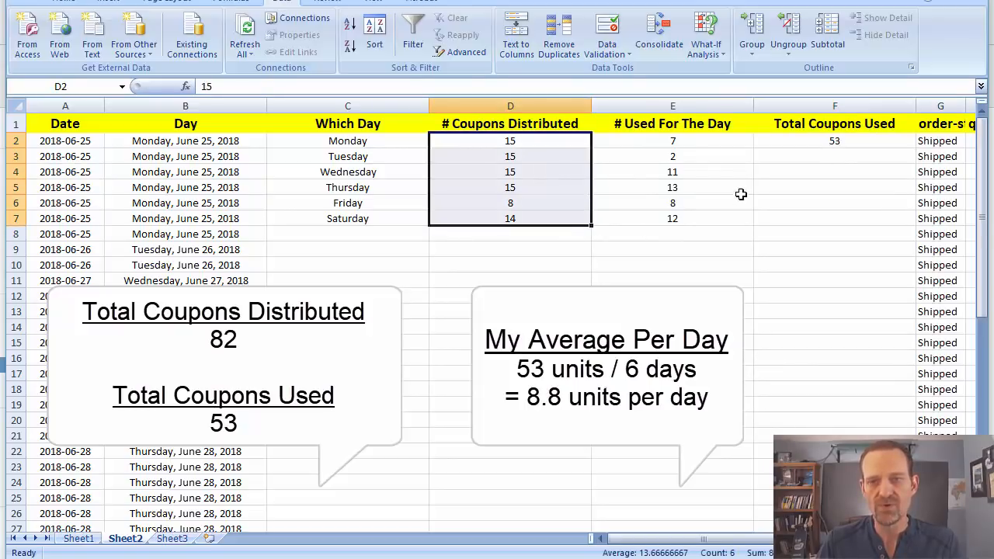
click(846, 146)
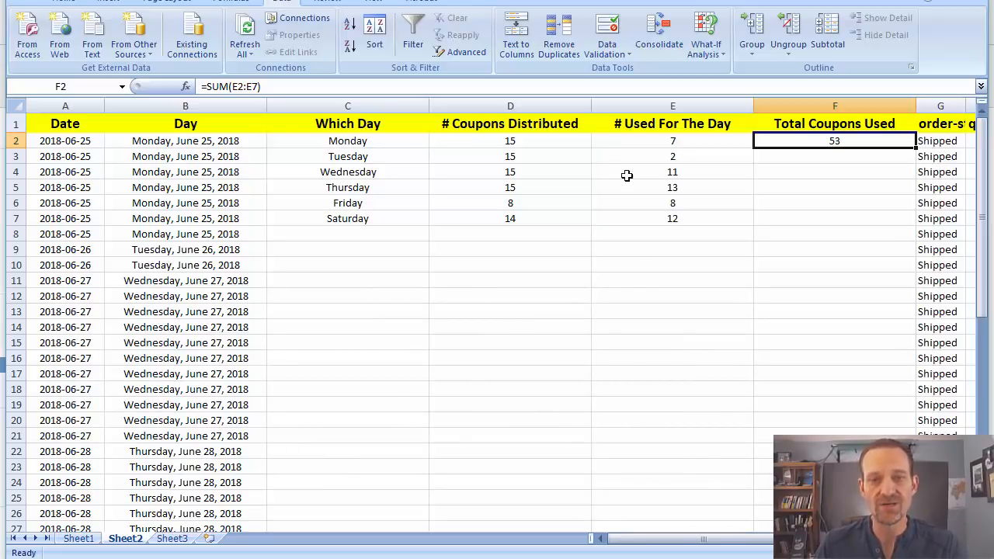
drag(553, 138, 672, 215)
click(666, 261)
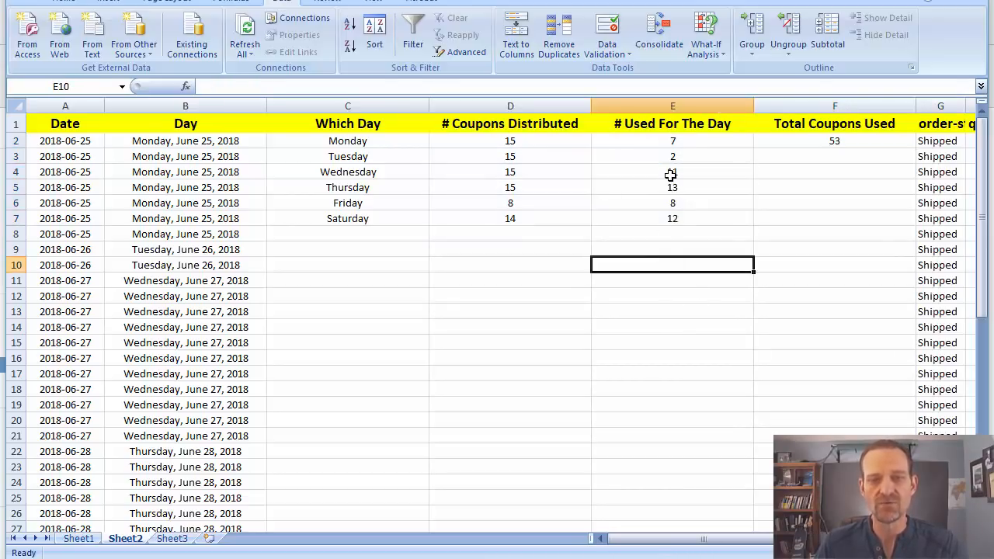